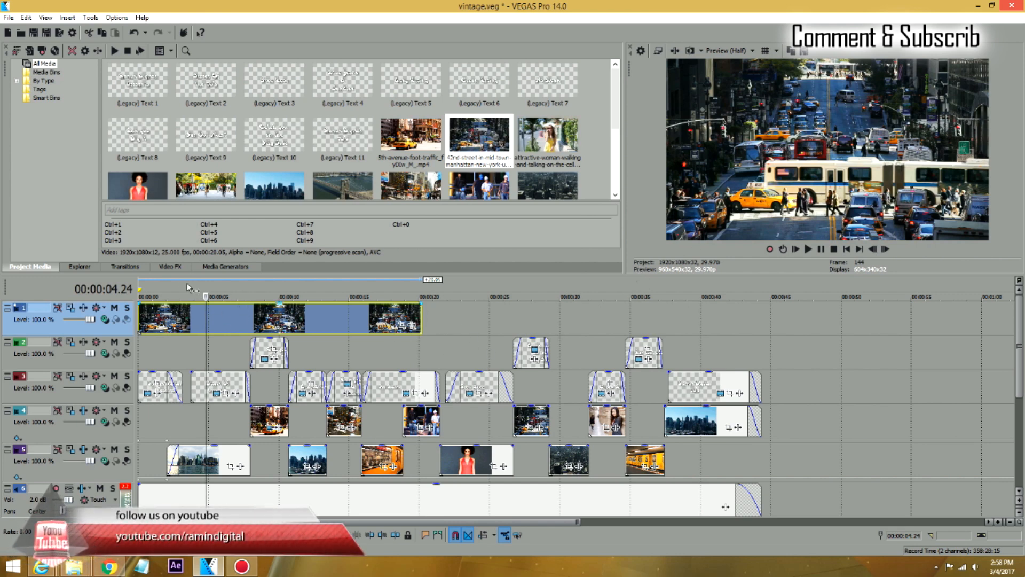
# Apply the Film Effects video FX with the Reset to None preset to the 42nd Street clip on track 1
pyautogui.click(171, 267)
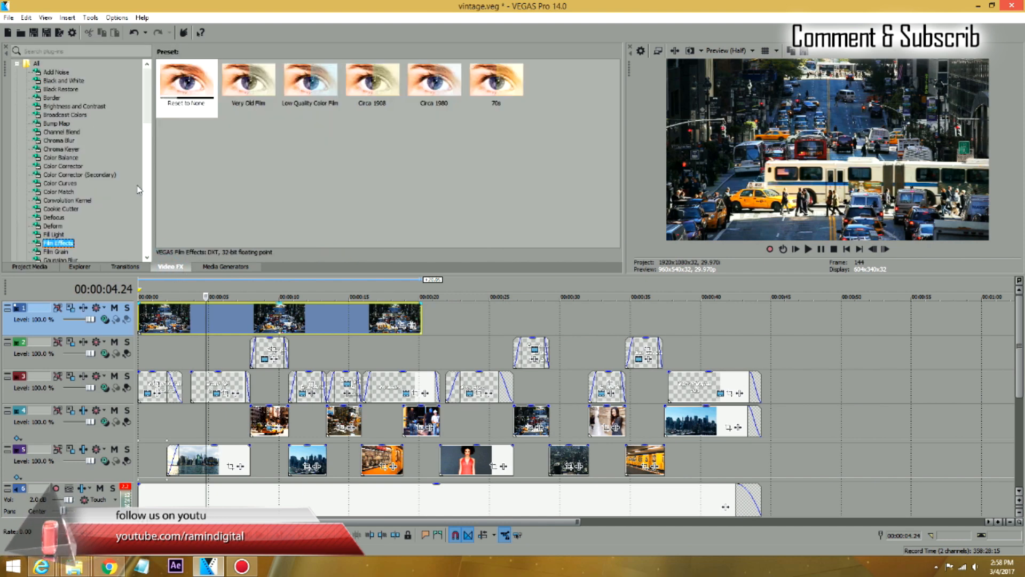
pyautogui.click(55, 234)
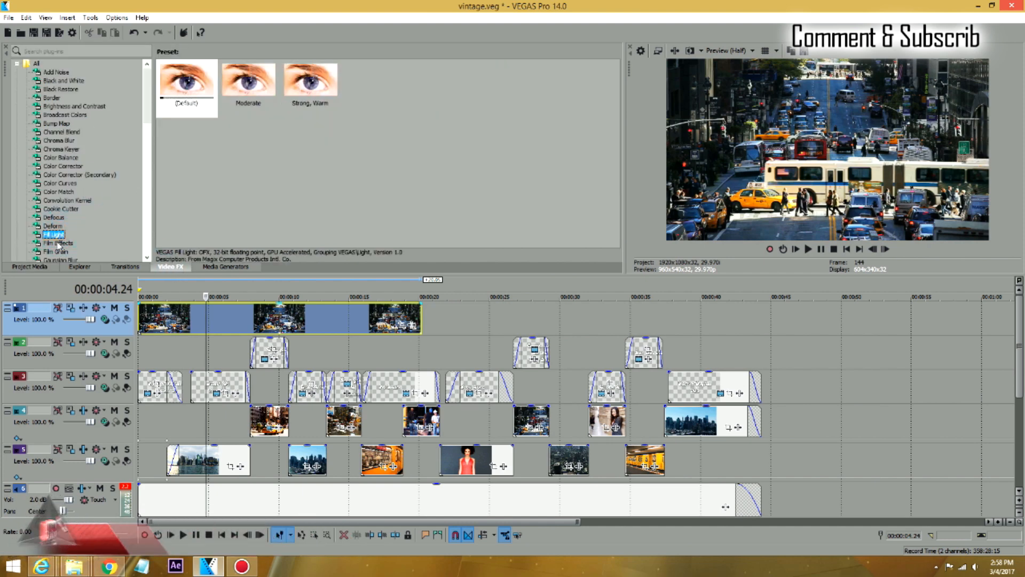
pyautogui.click(59, 244)
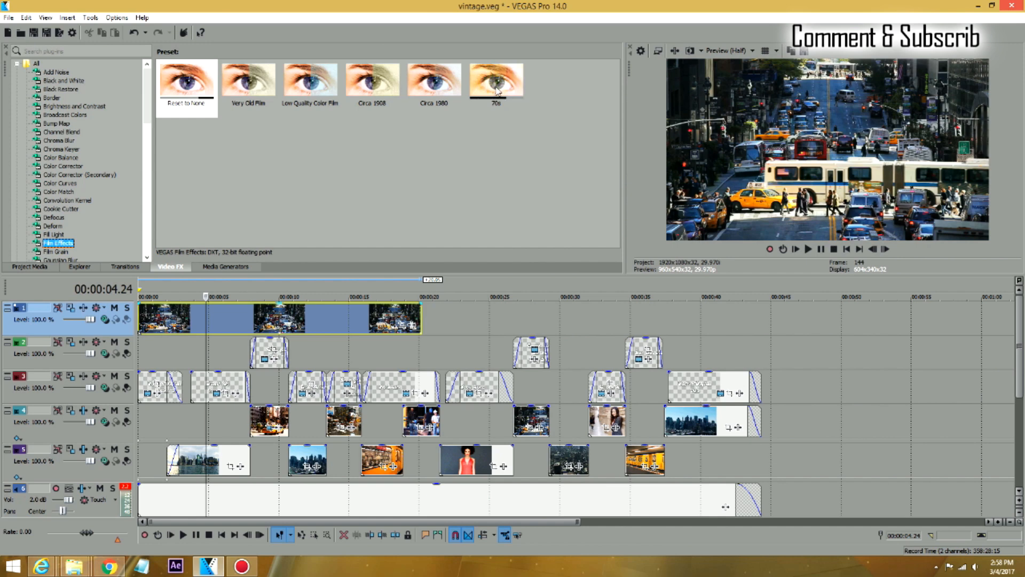
pyautogui.moveTo(182, 92); pyautogui.dragTo(277, 320)
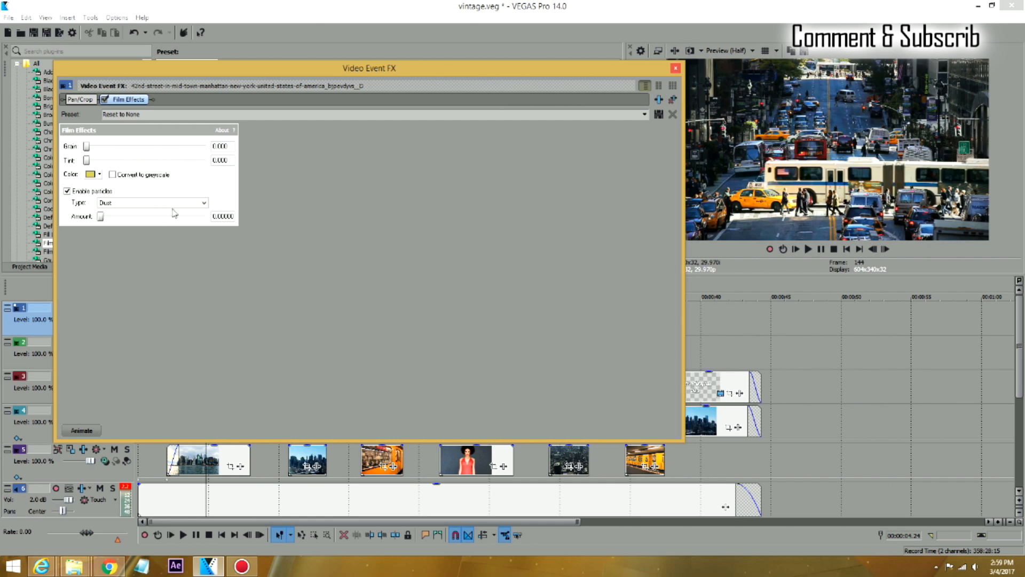
# Choose Dust as the particle type in the Film Effects settings, keeping particles enabled
pyautogui.click(151, 205)
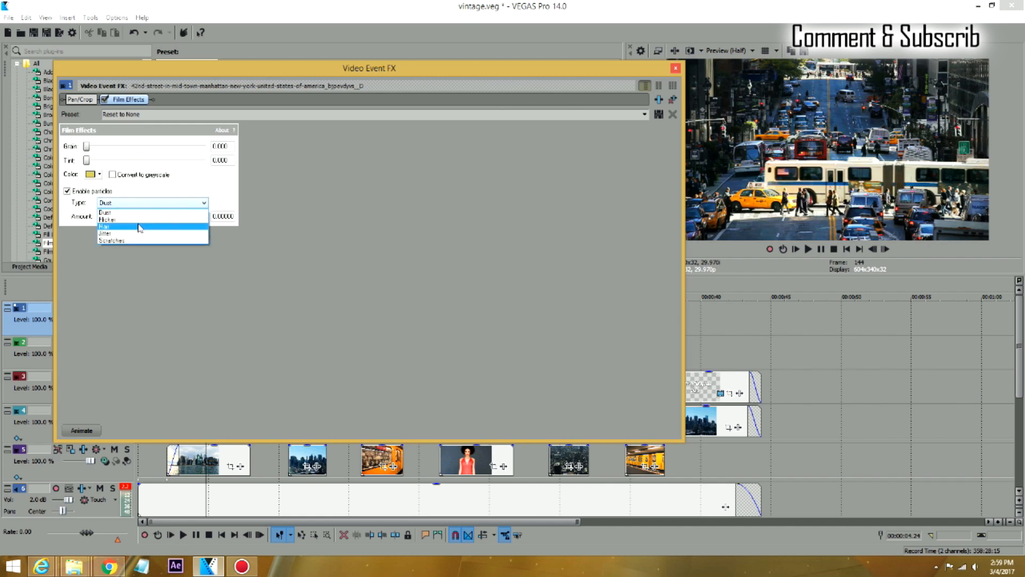
pyautogui.click(111, 206)
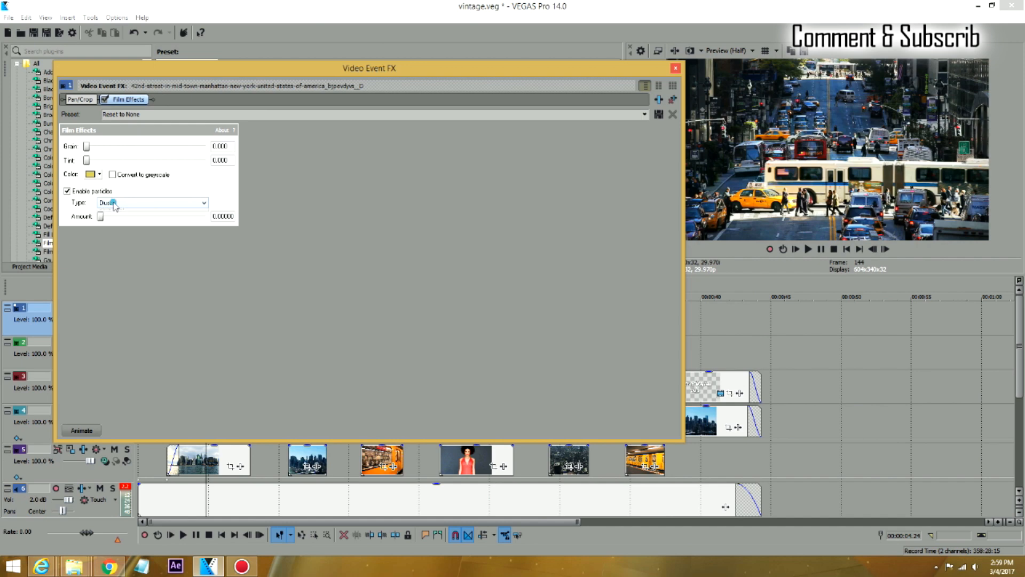
pyautogui.click(114, 206)
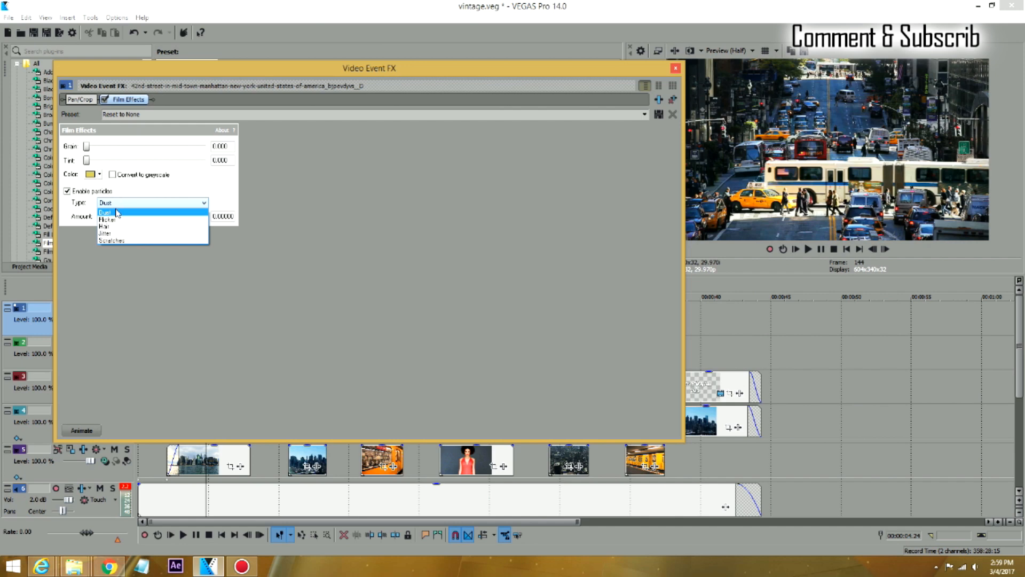
pyautogui.click(116, 213)
pyautogui.click(67, 193)
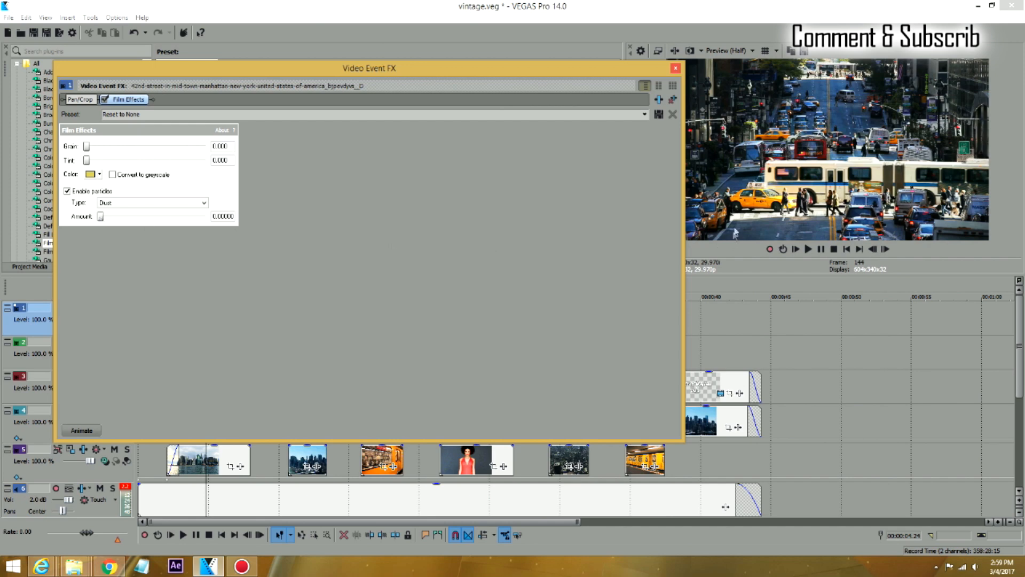
# Play the timeline from near its start for a moment to preview the street clip without dust
pyautogui.click(162, 465)
pyautogui.press('space')
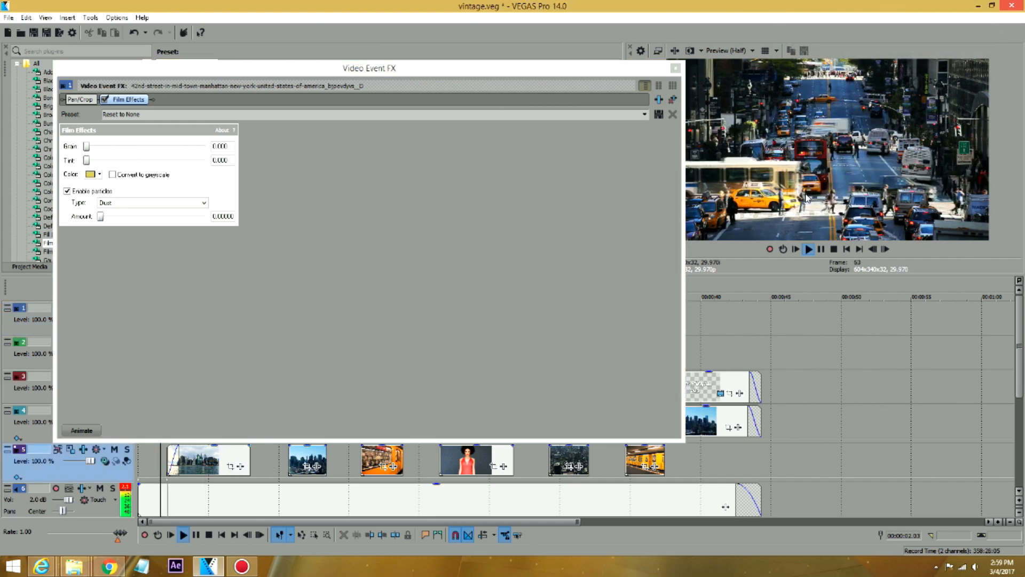
pyautogui.press('space')
# Raise the Dust particle amount to 32 and play the clip from near its start to preview it
pyautogui.moveTo(100, 218); pyautogui.dragTo(212, 225)
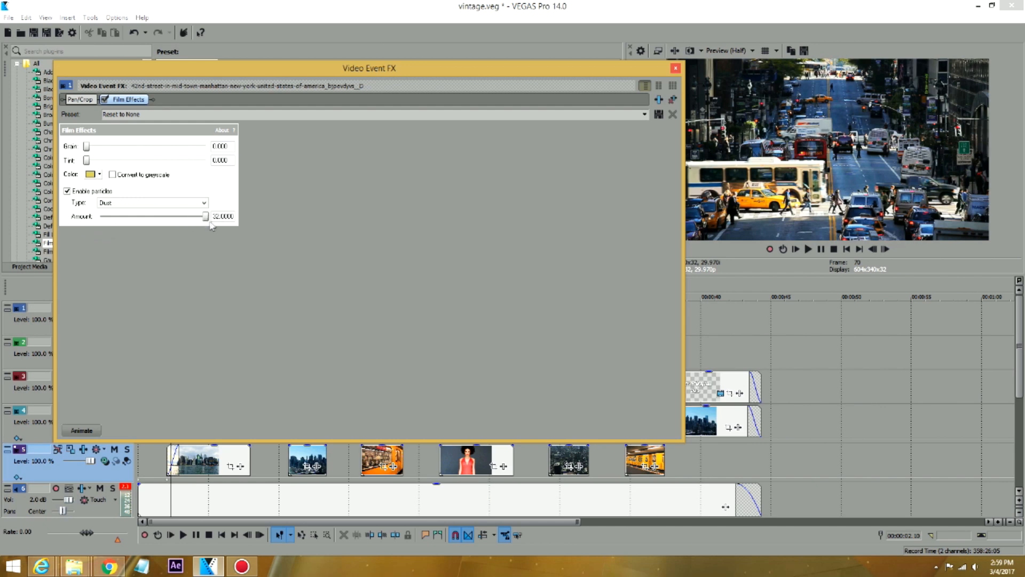
pyautogui.click(151, 456)
pyautogui.press('space')
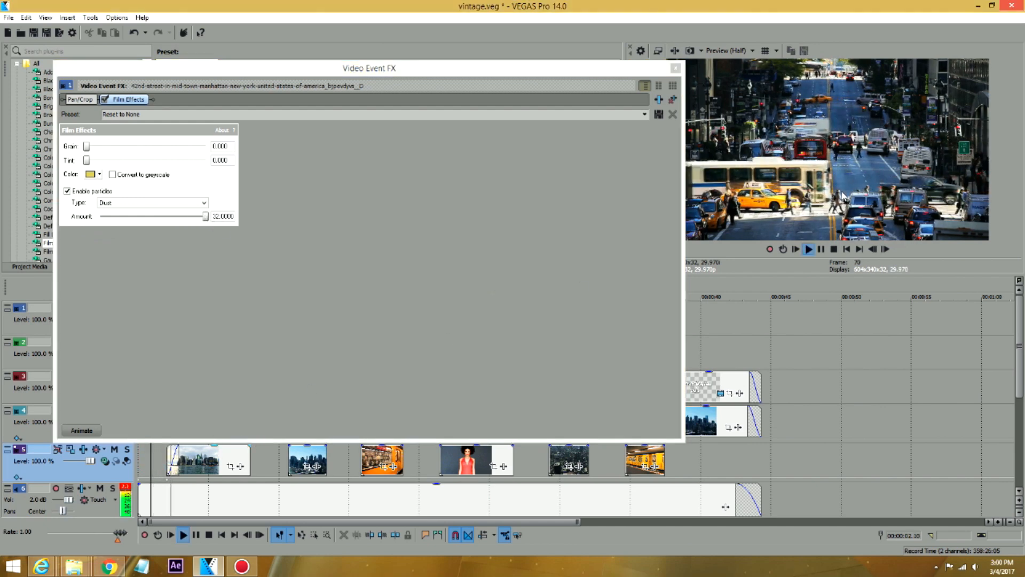
pyautogui.press('space')
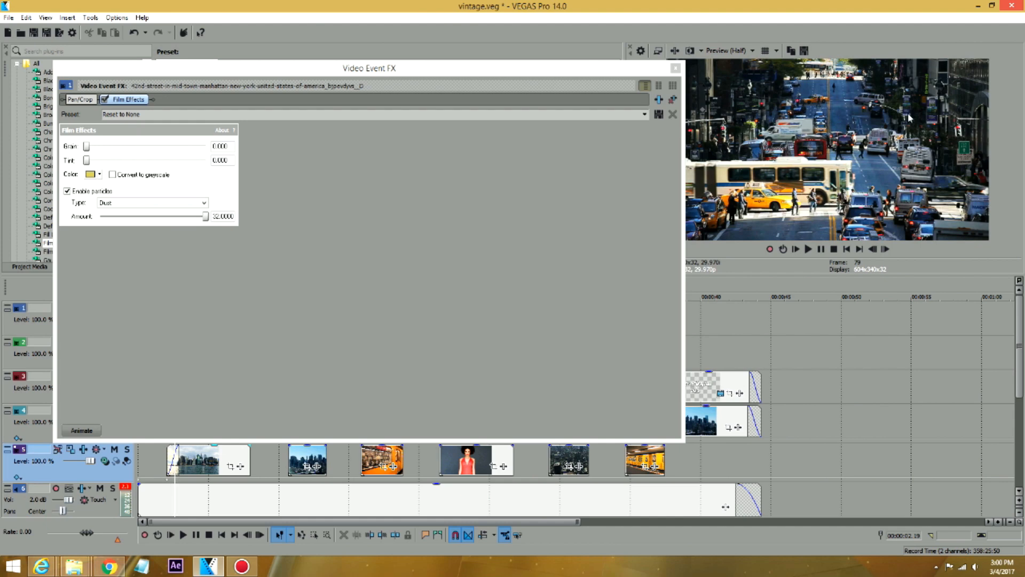
# Change the Film Effects particle type to Flicker and briefly play the clip
pyautogui.click(134, 203)
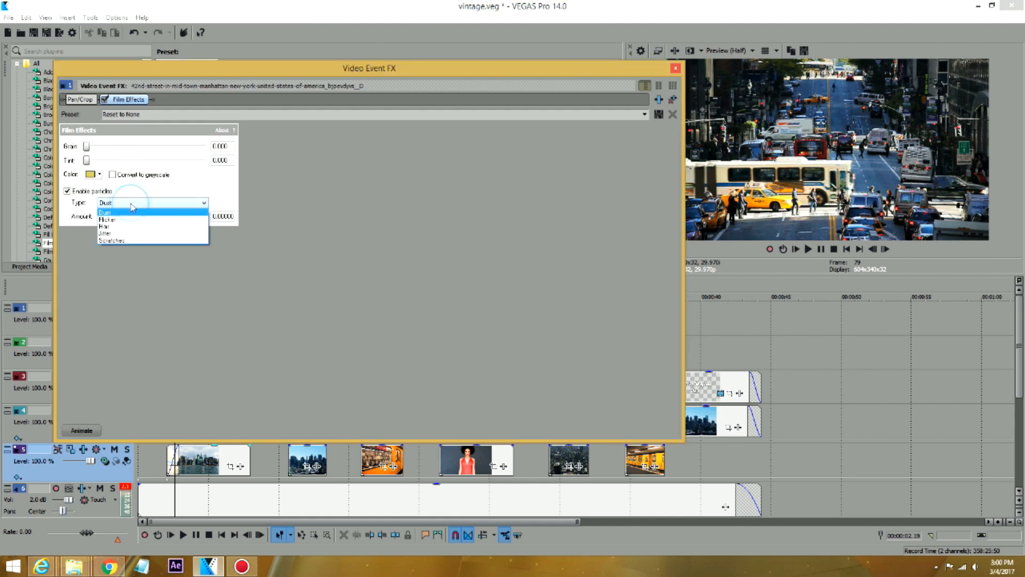
pyautogui.click(127, 219)
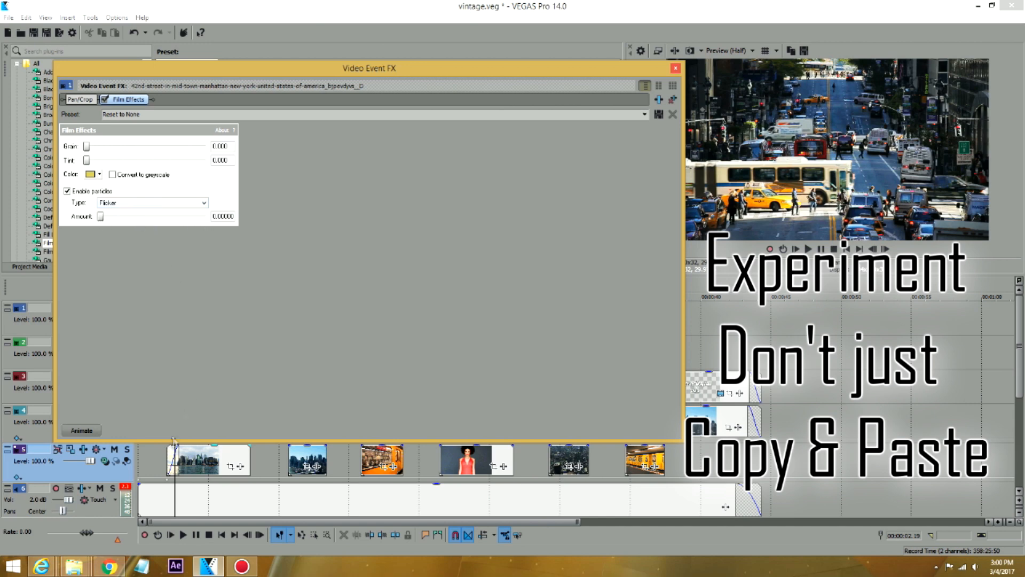
pyautogui.click(167, 455)
pyautogui.press('space')
pyautogui.press('space')
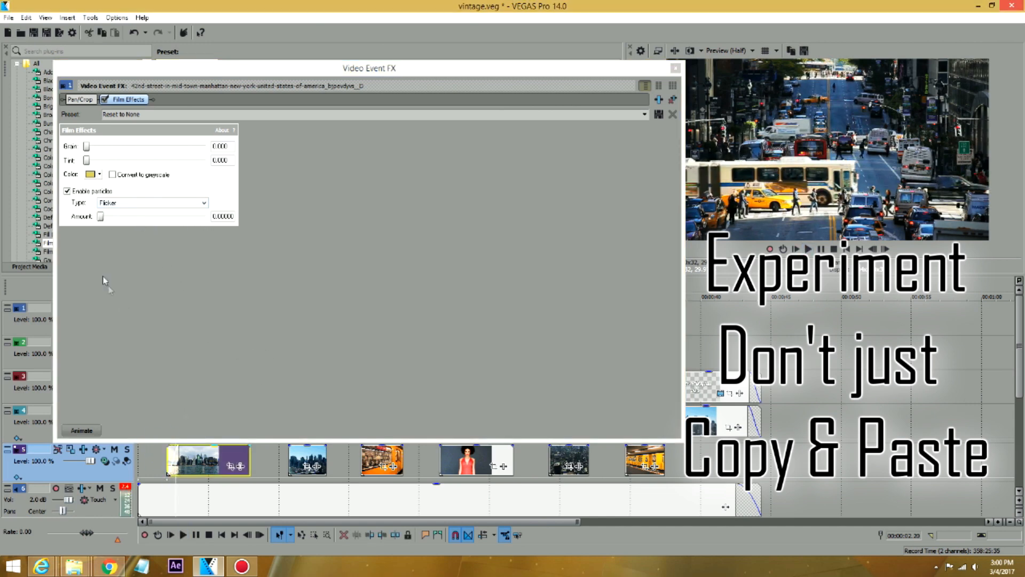
# Raise the Flicker amount to about 14.25 and play the clip from near its start to preview it
pyautogui.click(101, 217)
pyautogui.moveTo(101, 217); pyautogui.dragTo(129, 220)
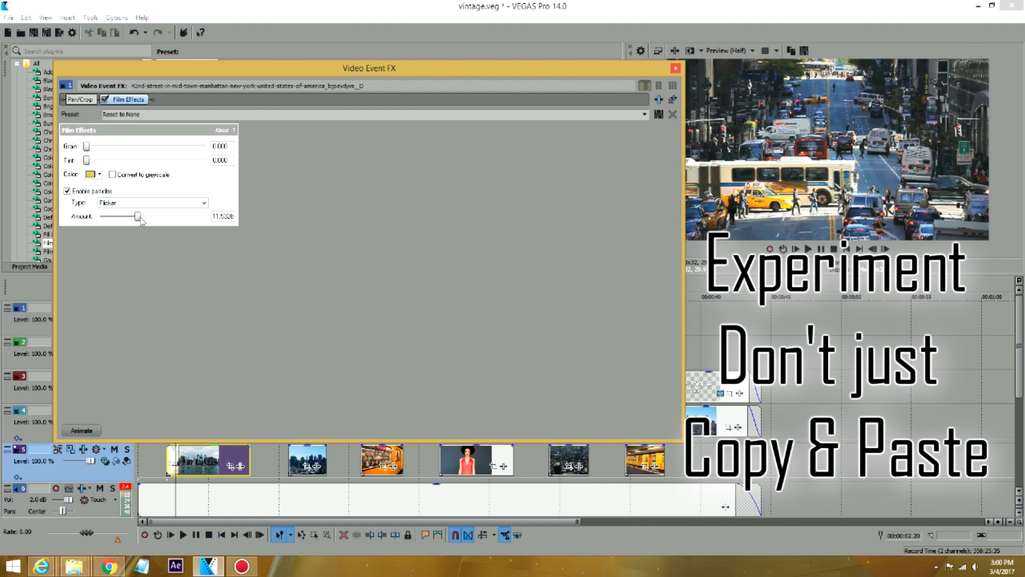
pyautogui.moveTo(130, 220); pyautogui.dragTo(150, 221)
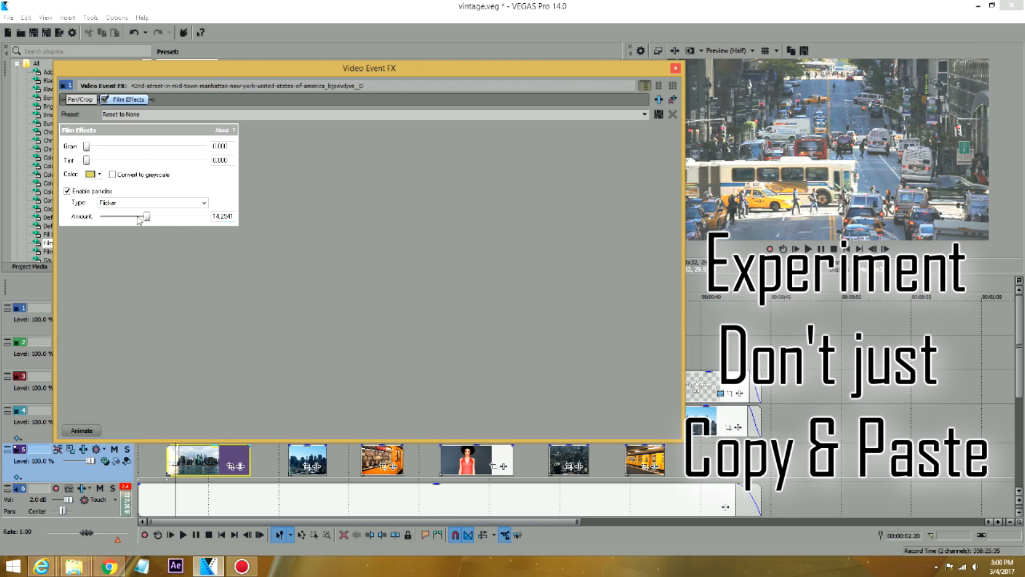
pyautogui.click(154, 460)
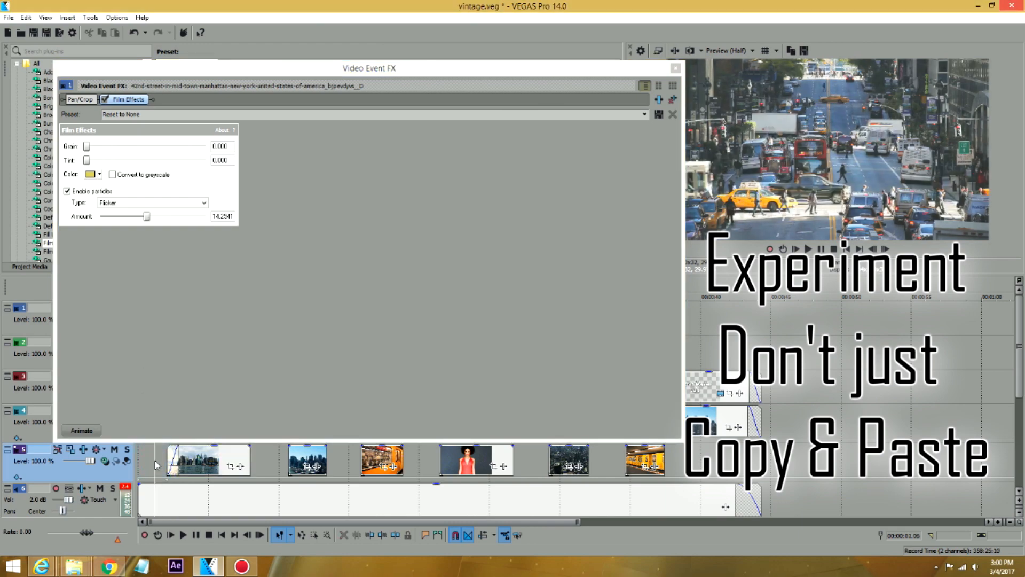
pyautogui.press('space')
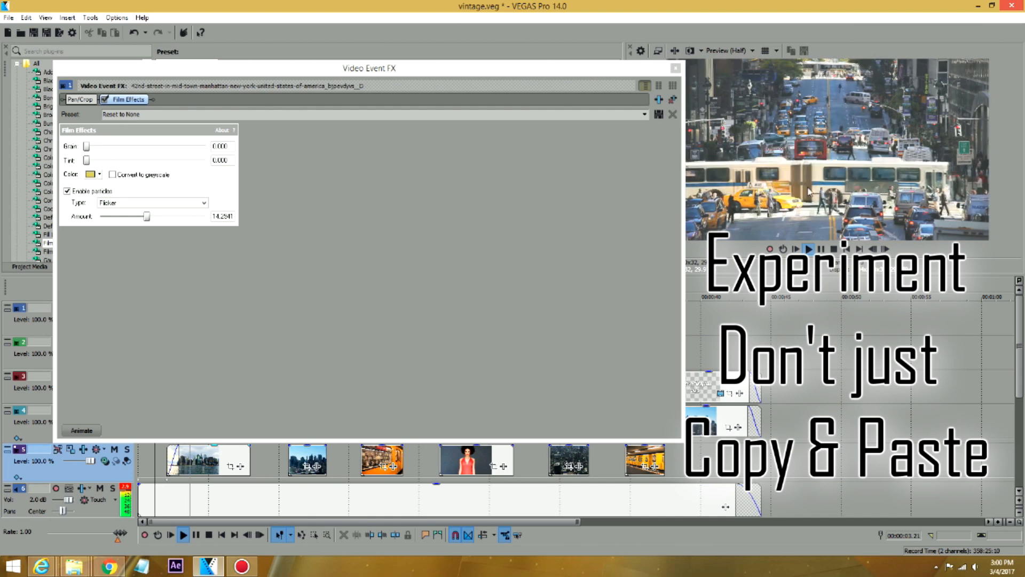
pyautogui.press('Return')
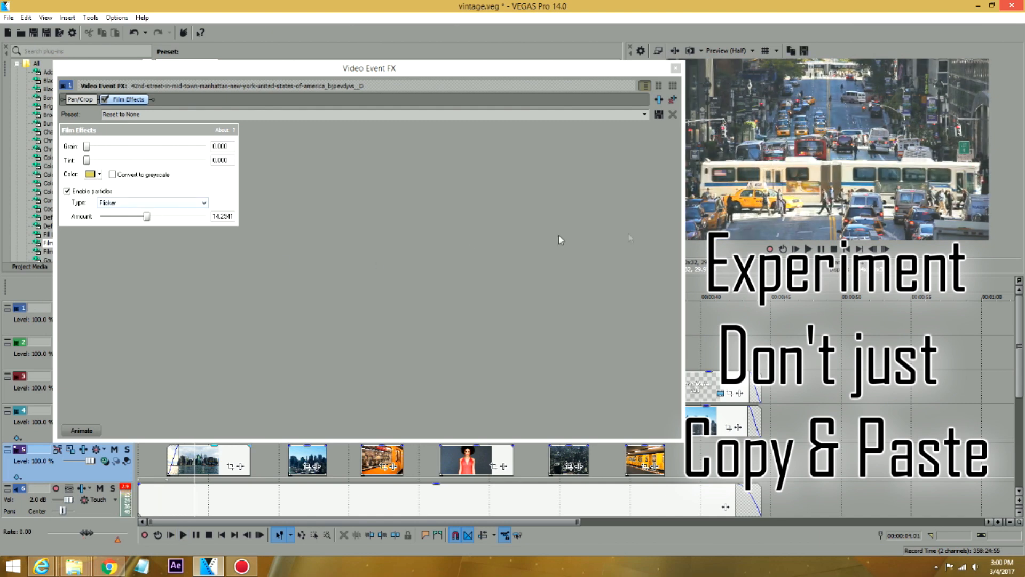
# Lower the Flicker amount to about 2.92 and replay the clip to check the subtler effect
pyautogui.moveTo(147, 223); pyautogui.dragTo(110, 223)
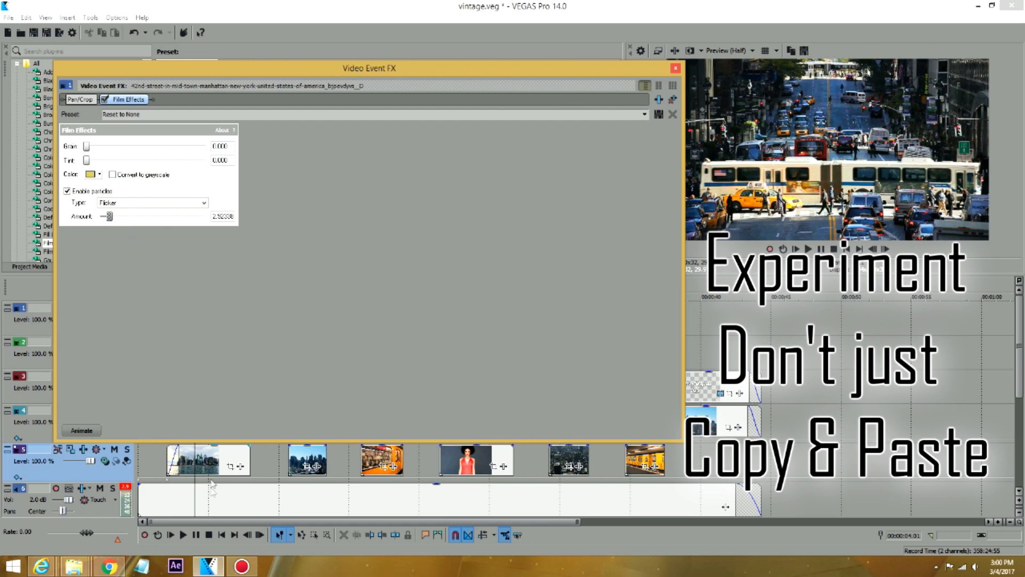
pyautogui.click(162, 463)
pyautogui.press('space')
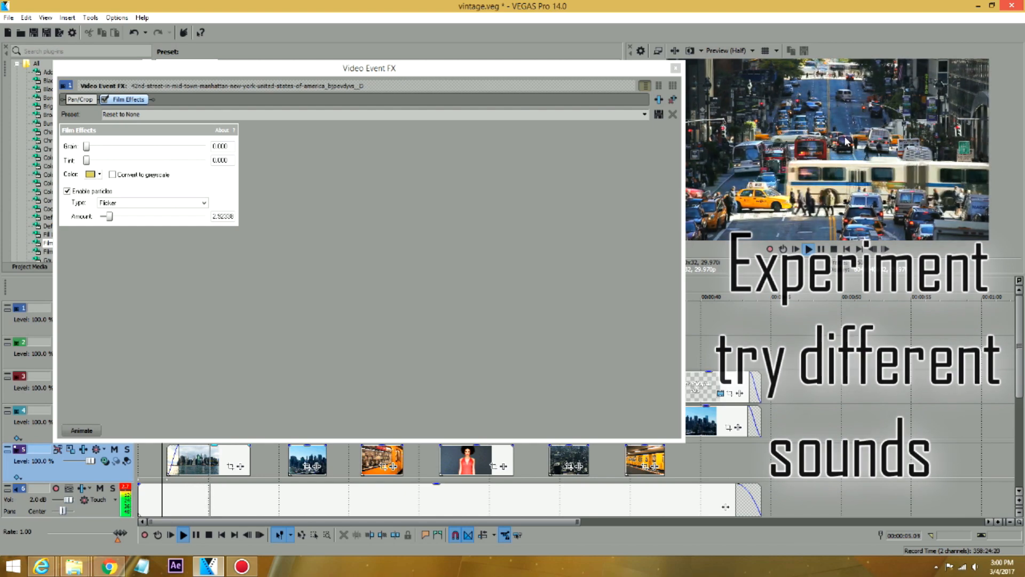
pyautogui.press('space')
# Set the Flicker amount to about 4.87 and replay the clip to check it
pyautogui.moveTo(109, 220); pyautogui.dragTo(116, 217)
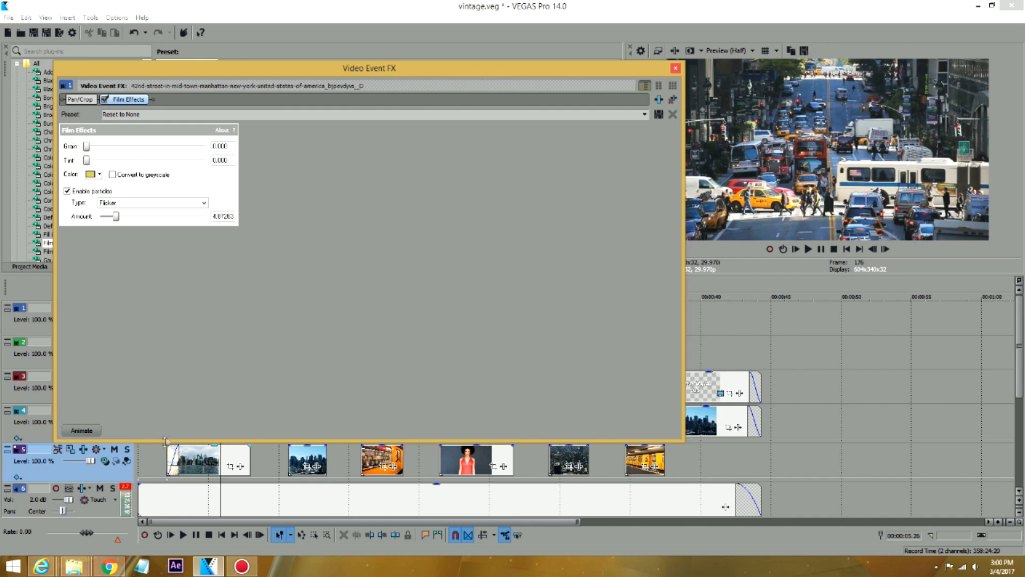
pyautogui.press('space')
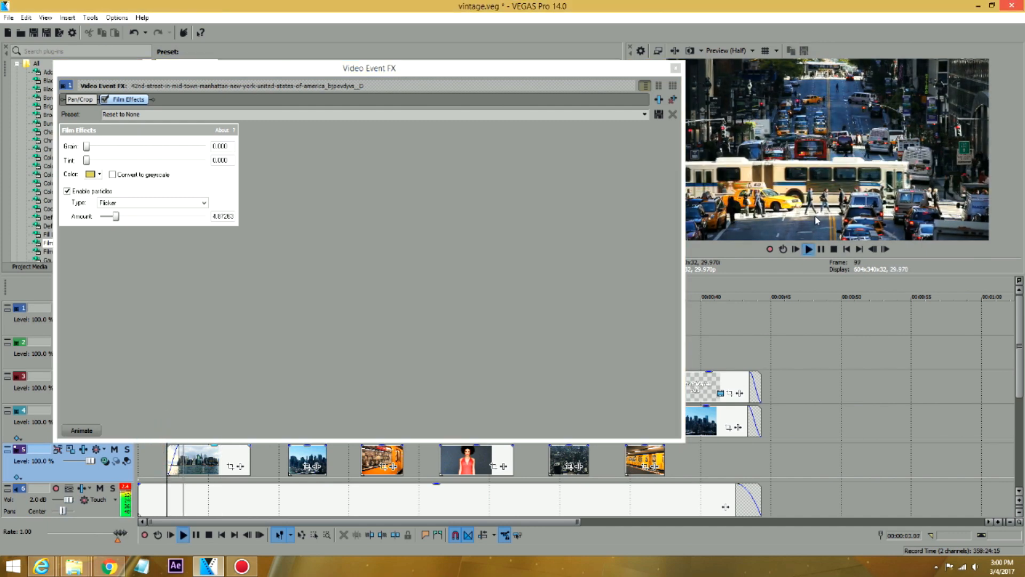
pyautogui.press('space')
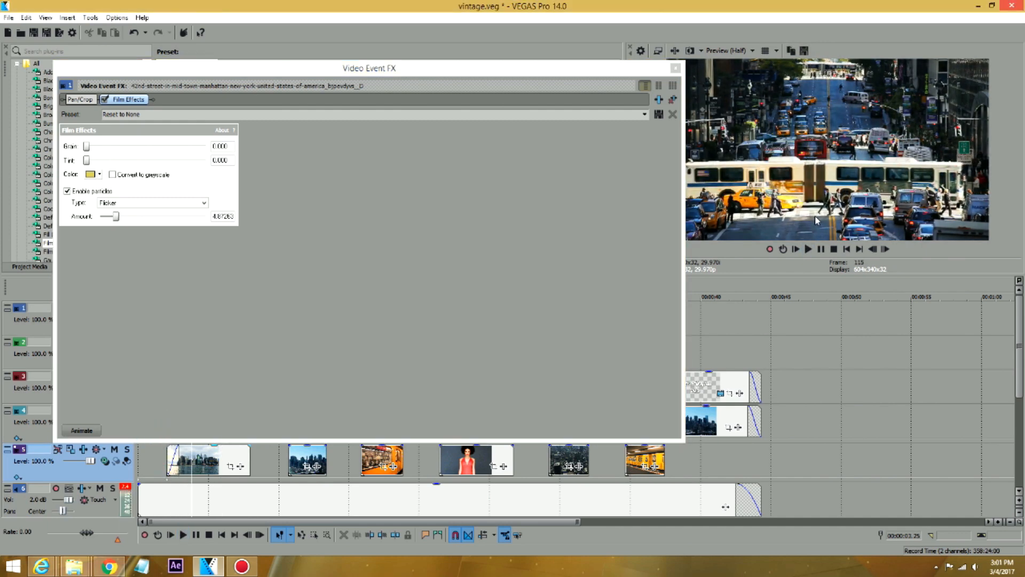
# Change the particle type to Hair, set its amount to about 26.64, and play the clip to preview it
pyautogui.click(147, 203)
pyautogui.click(137, 229)
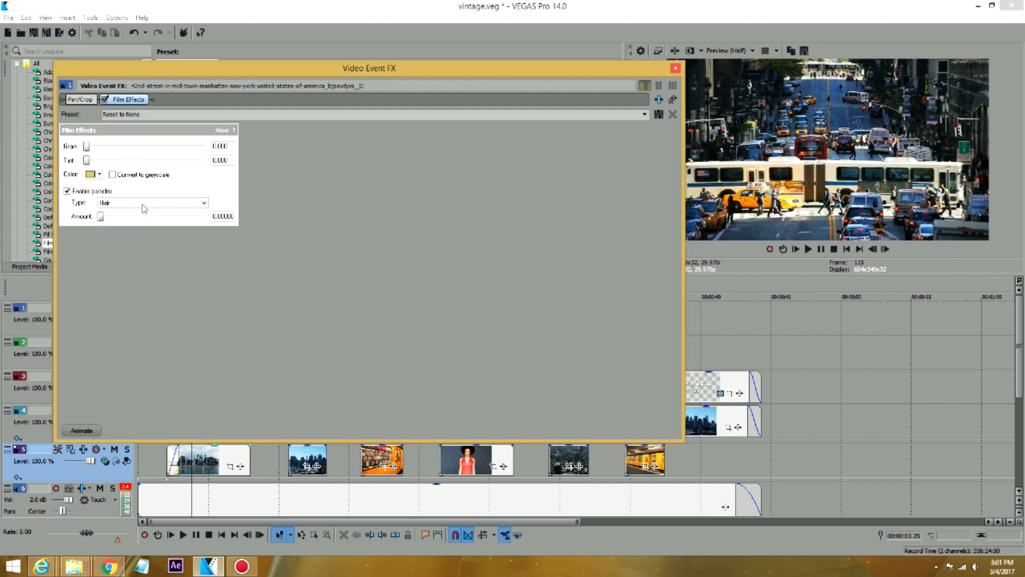
pyautogui.moveTo(101, 216); pyautogui.dragTo(188, 216)
pyautogui.click(165, 458)
pyautogui.press('space')
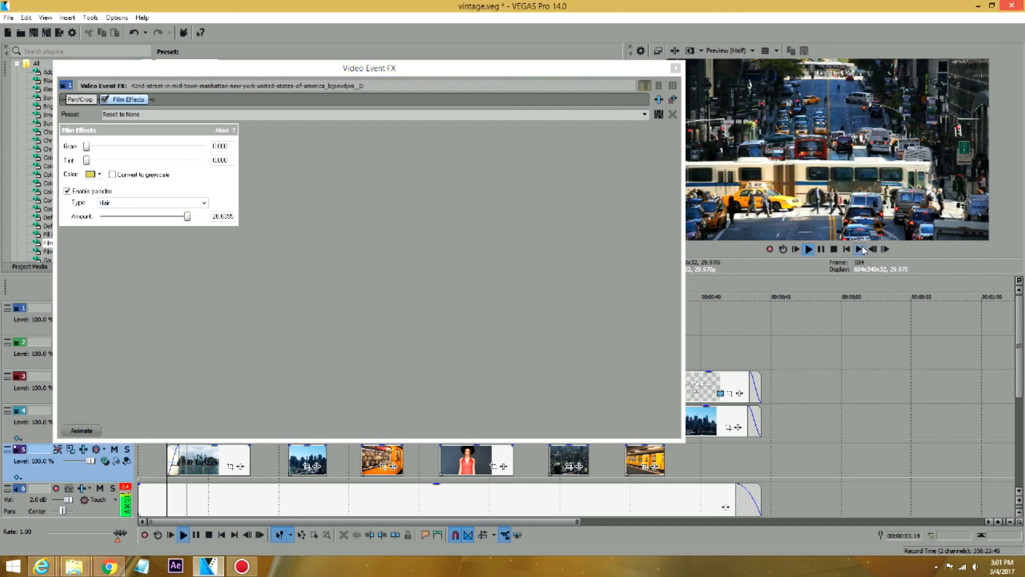
pyautogui.press('space')
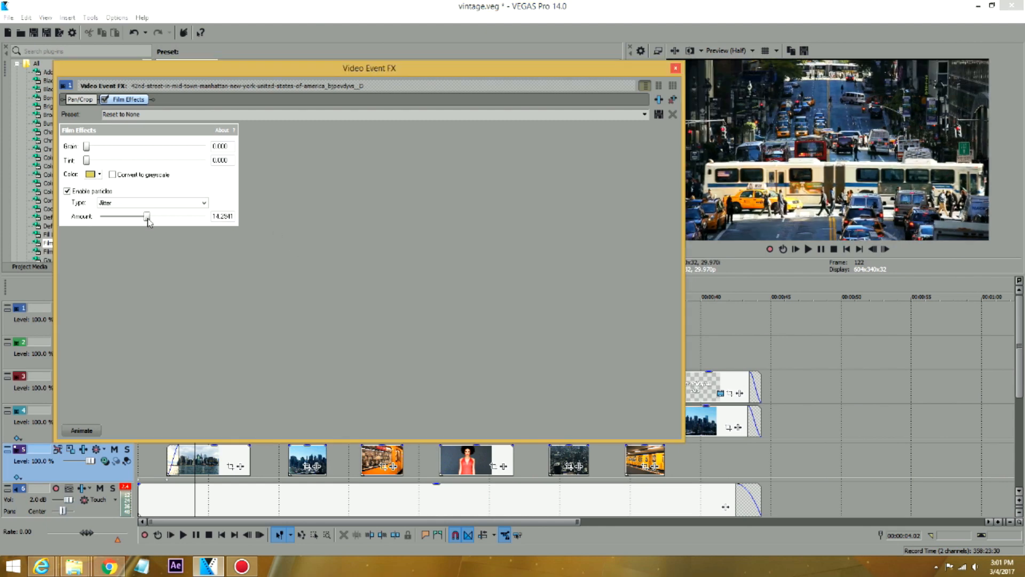
# Preview the clip with the Jitter amount at 32, and reduce the amount to about 9.91
pyautogui.moveTo(148, 219); pyautogui.dragTo(206, 217)
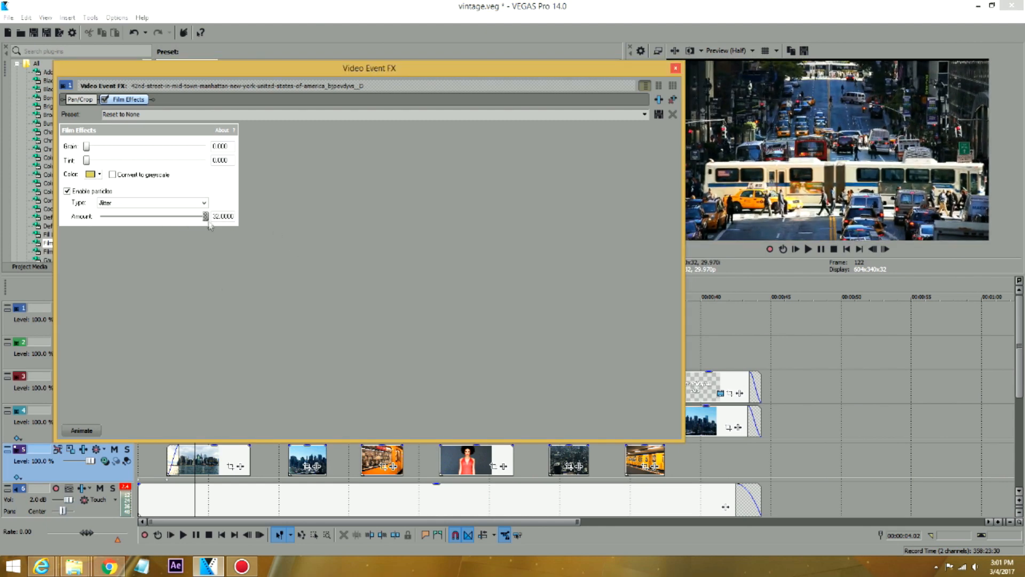
pyautogui.click(158, 461)
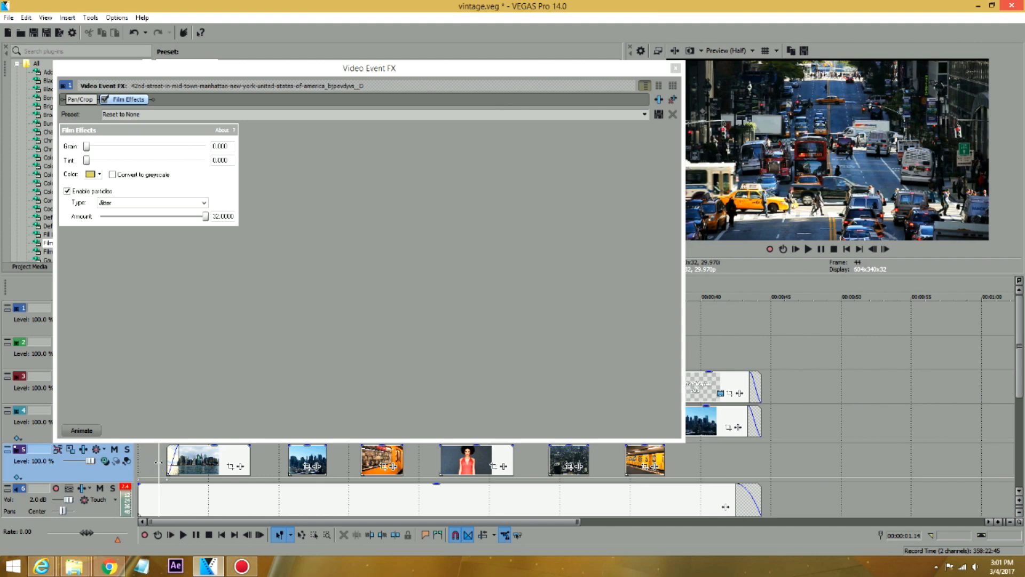
pyautogui.press('space')
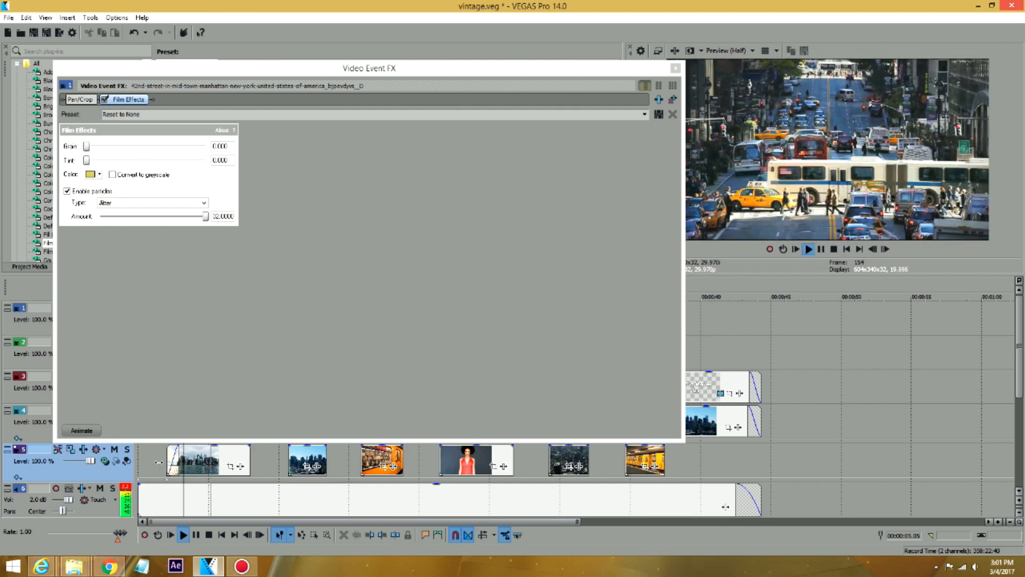
pyautogui.press('Return')
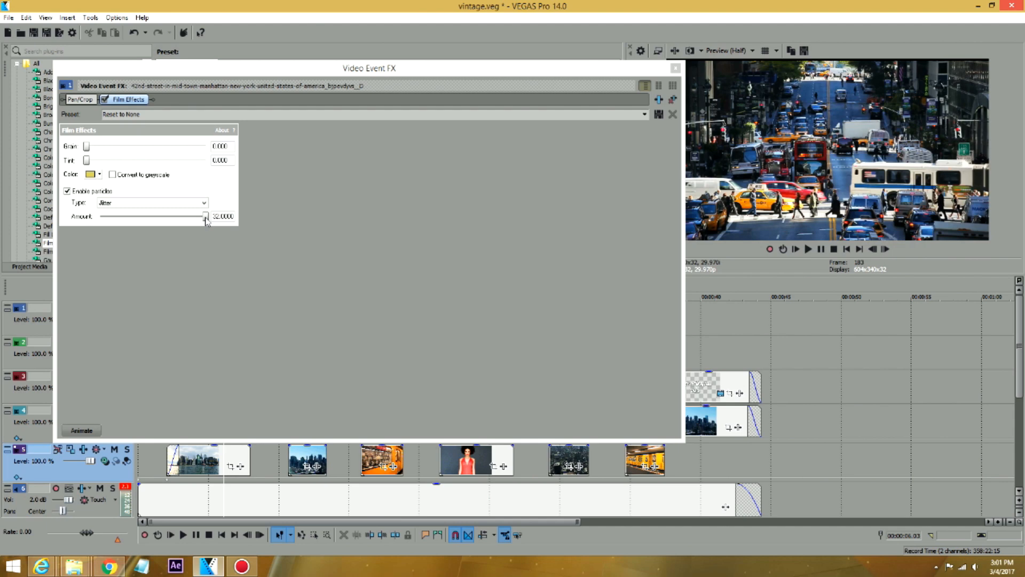
pyautogui.moveTo(206, 220); pyautogui.dragTo(136, 222)
# Change the particle type to Scratches and set its amount to about 25.83
pyautogui.click(153, 203)
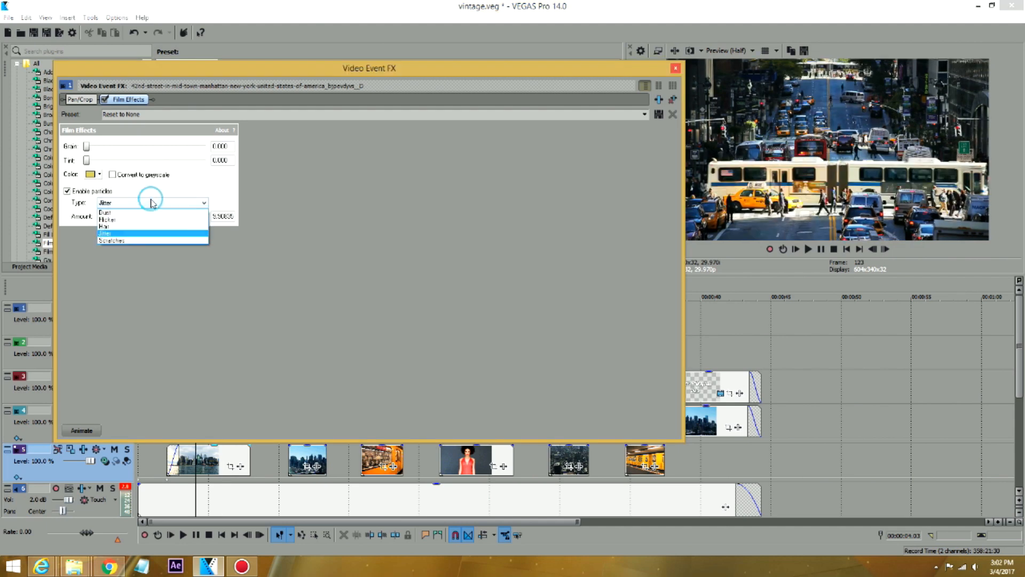
pyautogui.click(135, 241)
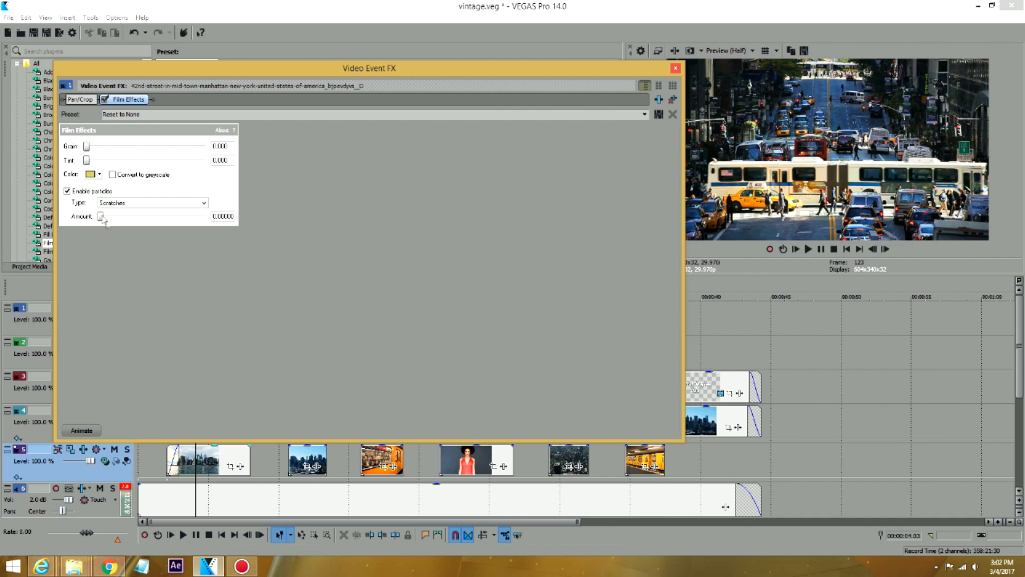
pyautogui.moveTo(100, 216); pyautogui.dragTo(185, 217)
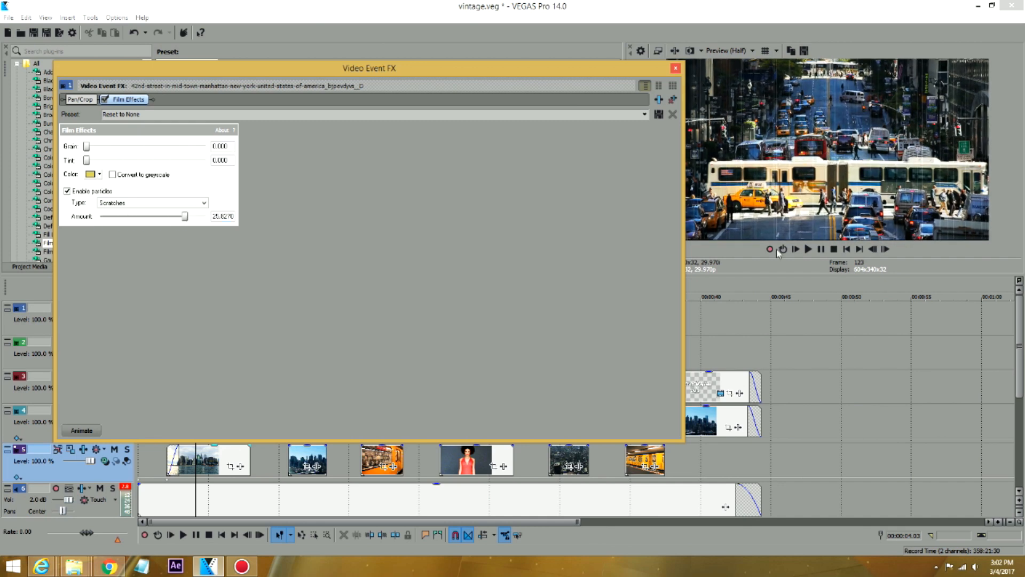
# Play the street clip from about 2.5 seconds to preview the Scratches particles
pyautogui.click(161, 457)
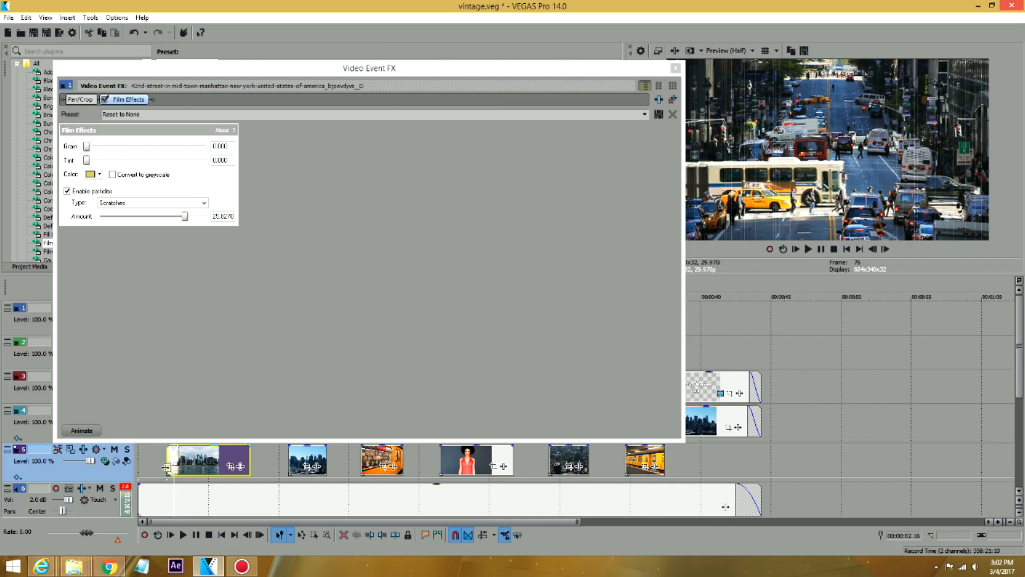
pyautogui.press('space')
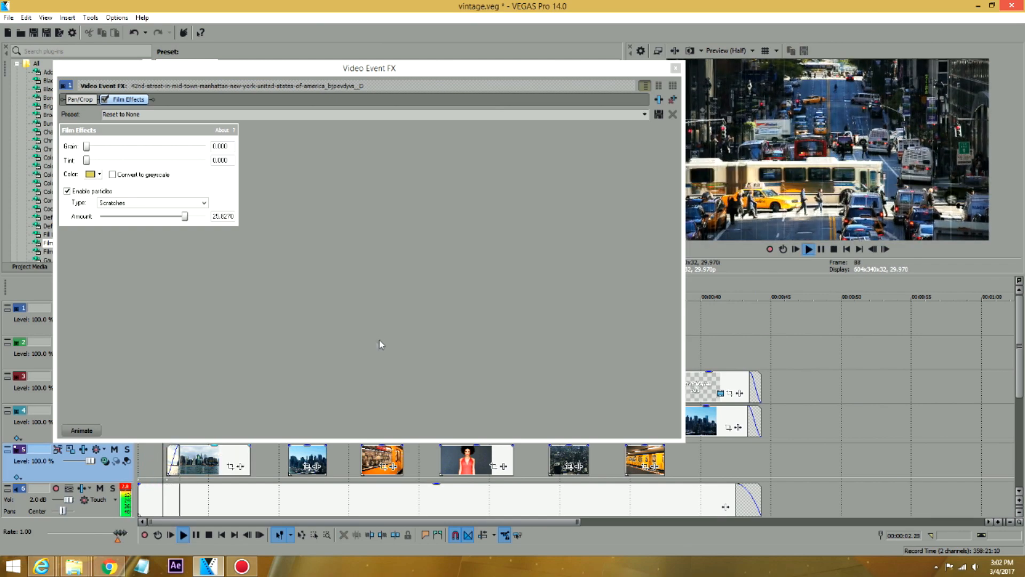
pyautogui.press('Return')
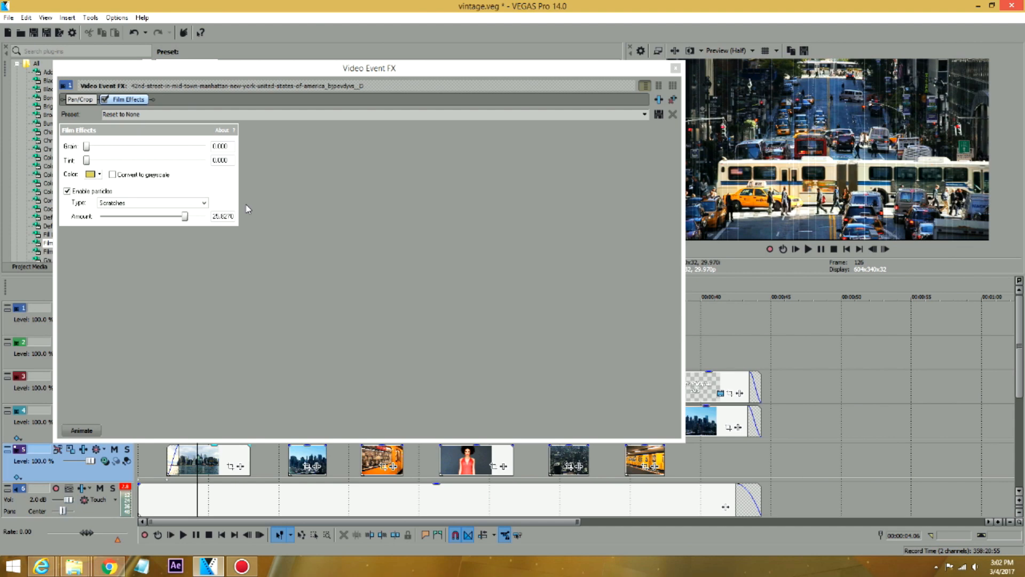
# Set the film effect's Tint to about 0.152, replay the clip from near its start, and close the effect settings
pyautogui.click(86, 160)
pyautogui.moveTo(86, 160); pyautogui.dragTo(105, 163)
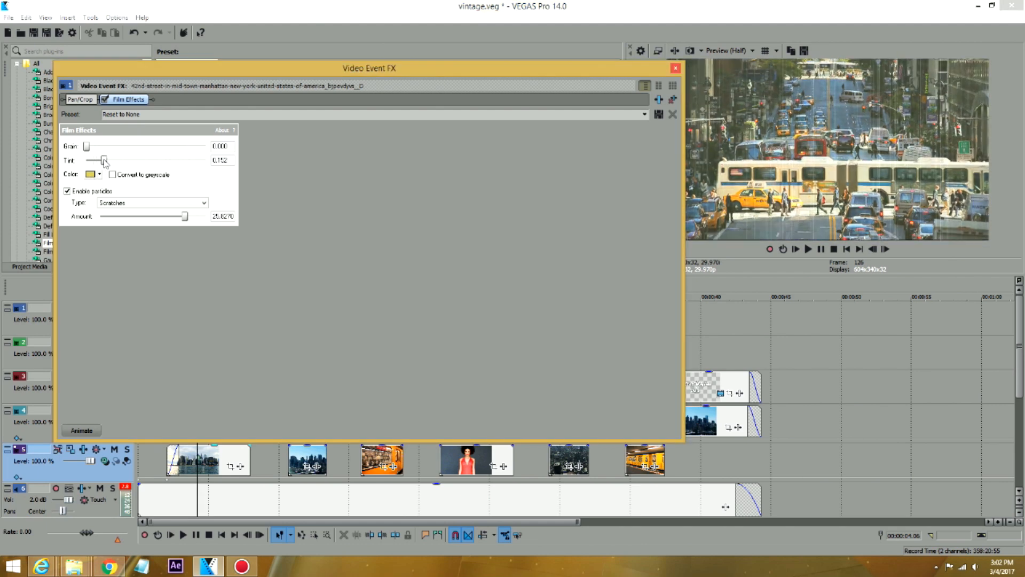
pyautogui.click(91, 175)
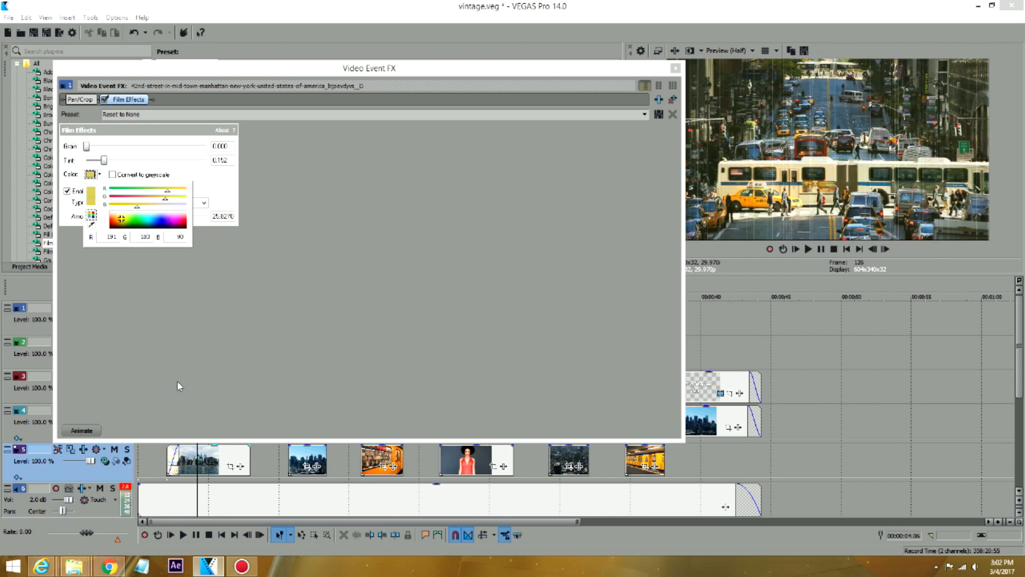
pyautogui.click(144, 461)
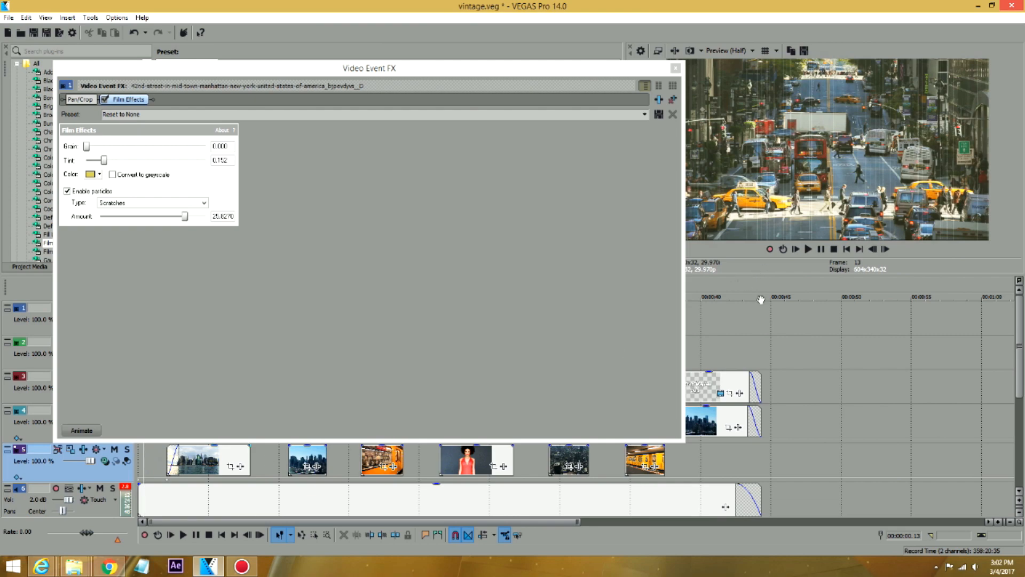
pyautogui.click(808, 249)
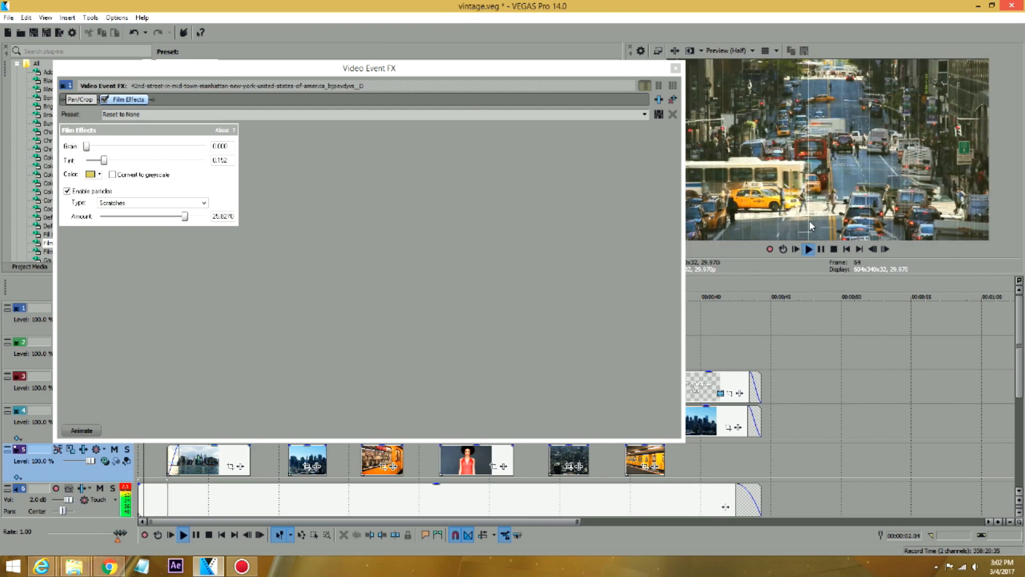
pyautogui.press('Return')
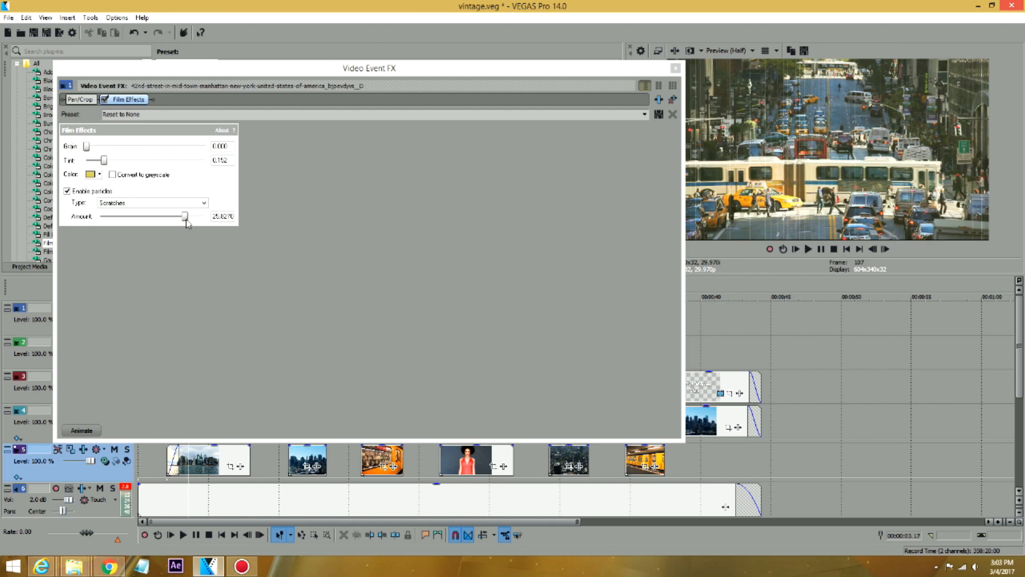
pyautogui.click(677, 68)
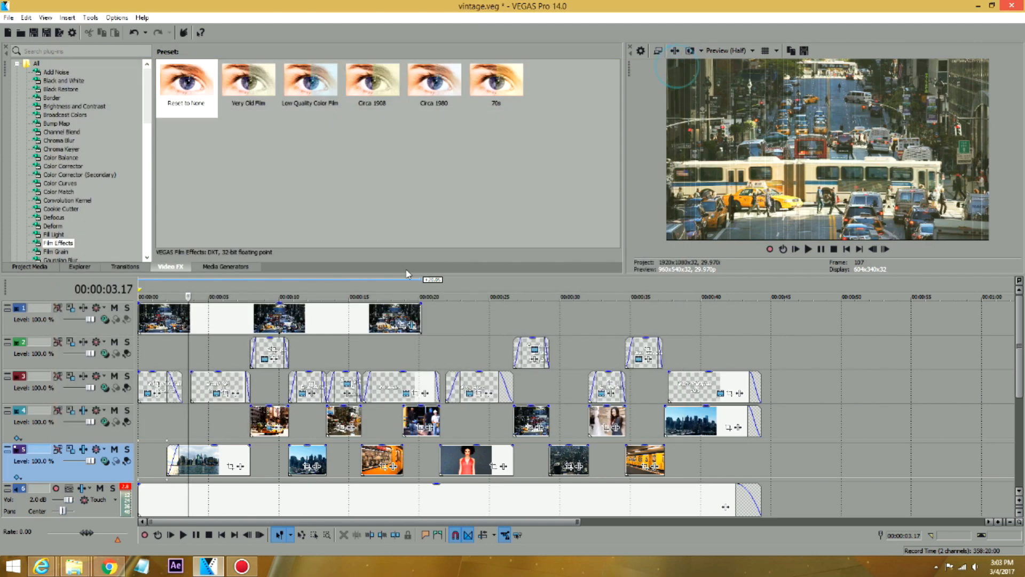
# Mute video tracks 1, 3 and 2, and play the skyline clip on track 5 without the titles
pyautogui.click(114, 308)
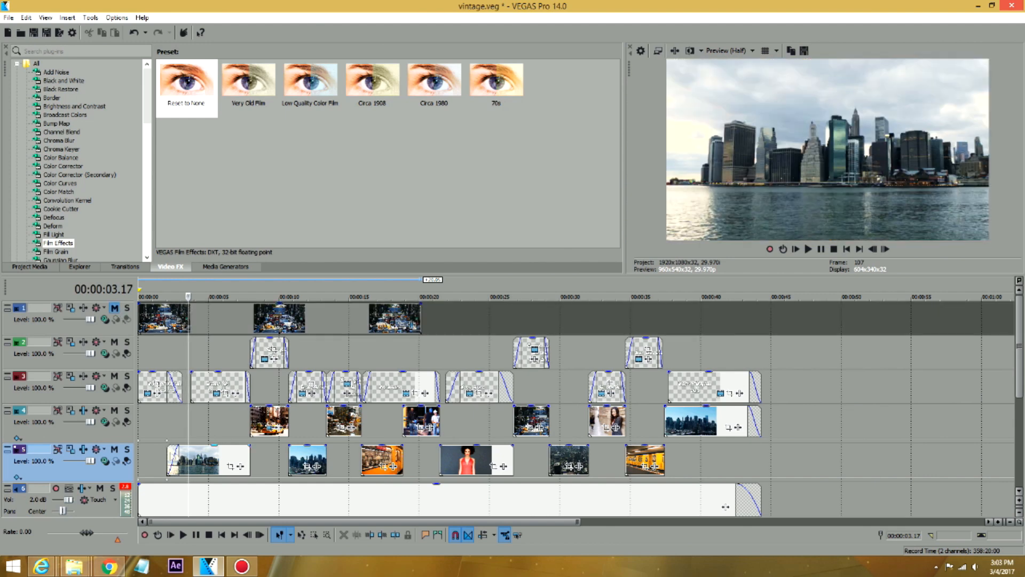
pyautogui.click(186, 454)
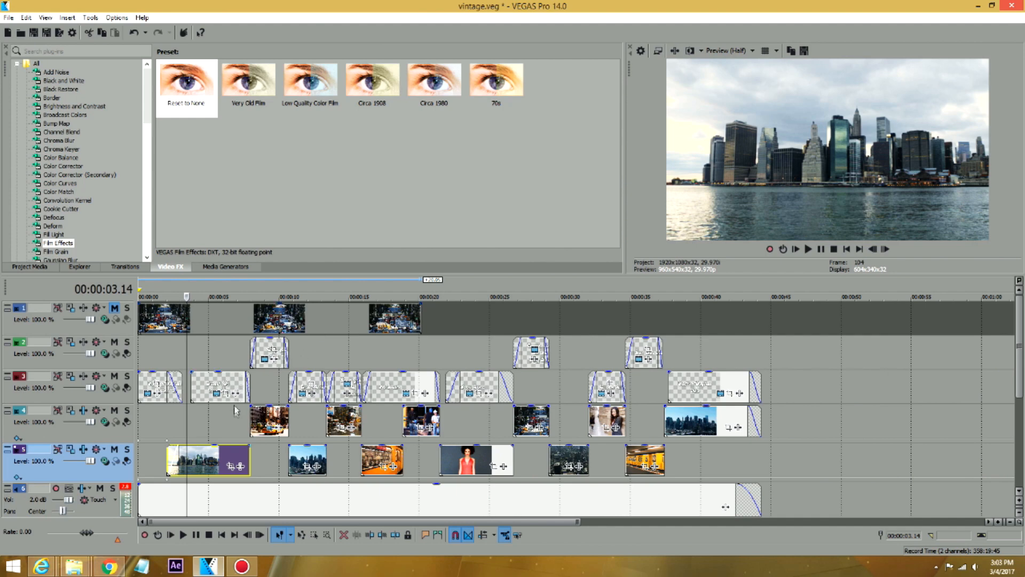
pyautogui.click(193, 431)
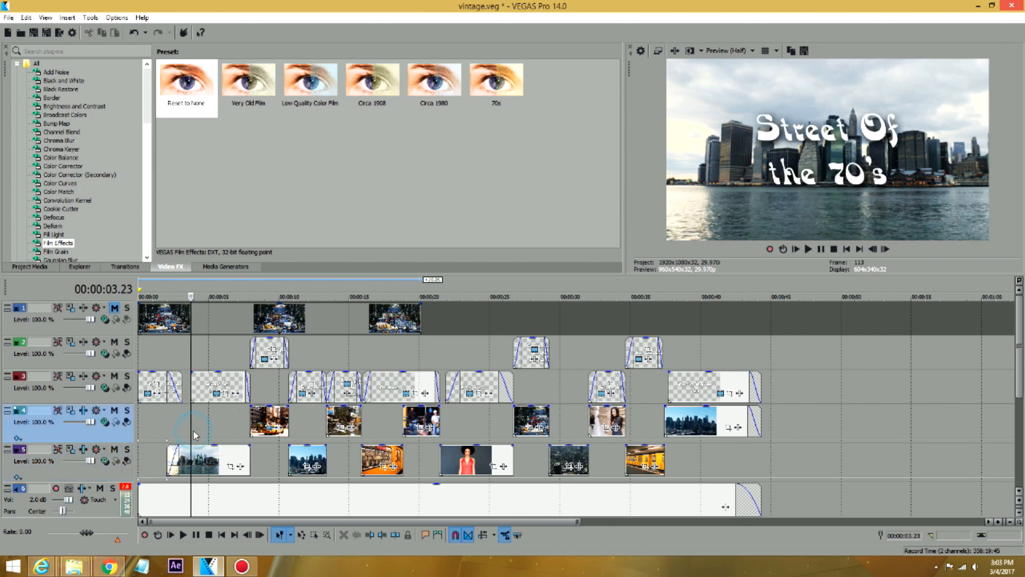
pyautogui.press('space')
pyautogui.click(114, 377)
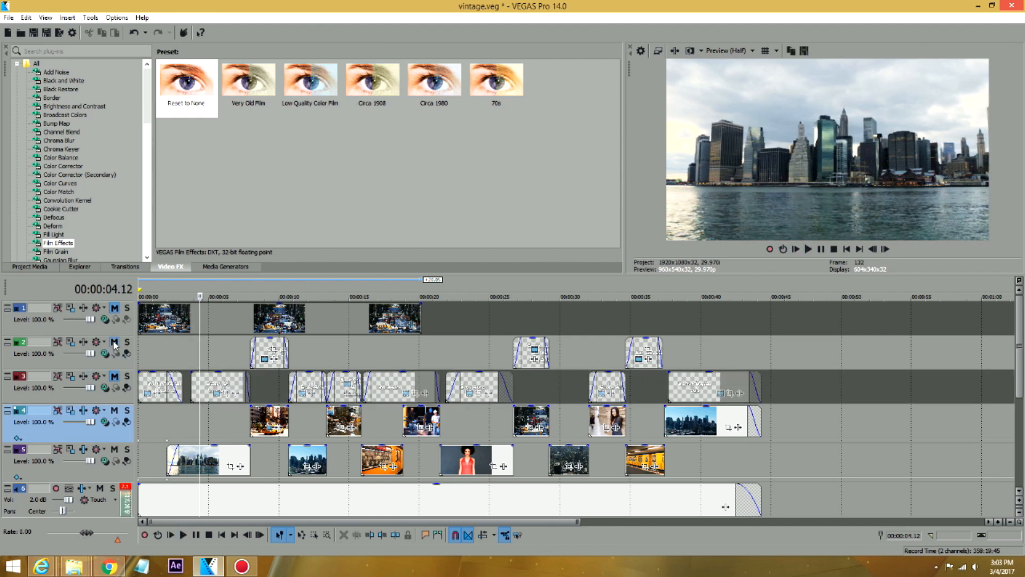
pyautogui.click(114, 341)
pyautogui.press('space')
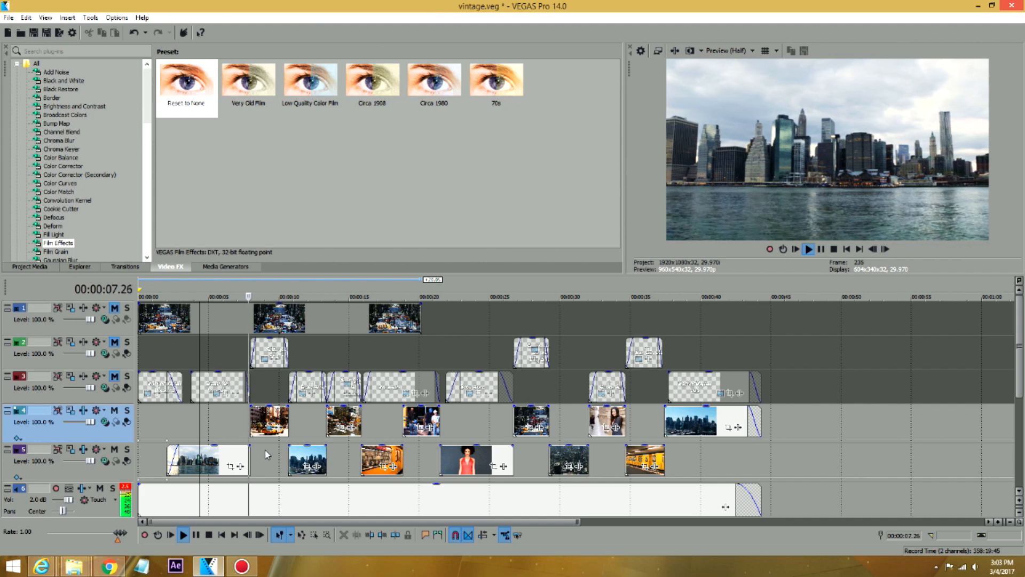
pyautogui.press('Return')
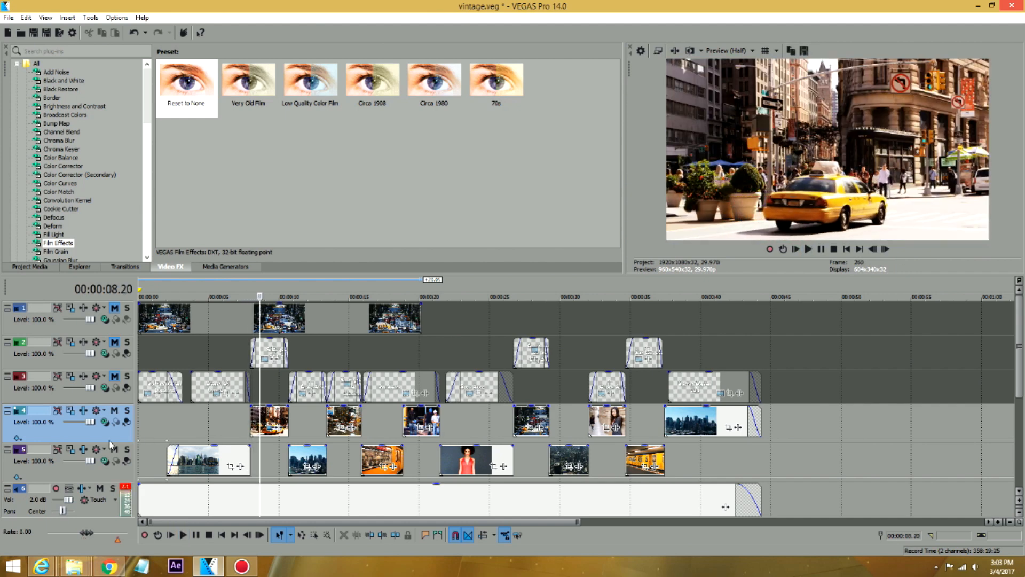
# Enable Film Effects in track 5's effect chain and play the skyline clip to check the look
pyautogui.click(182, 437)
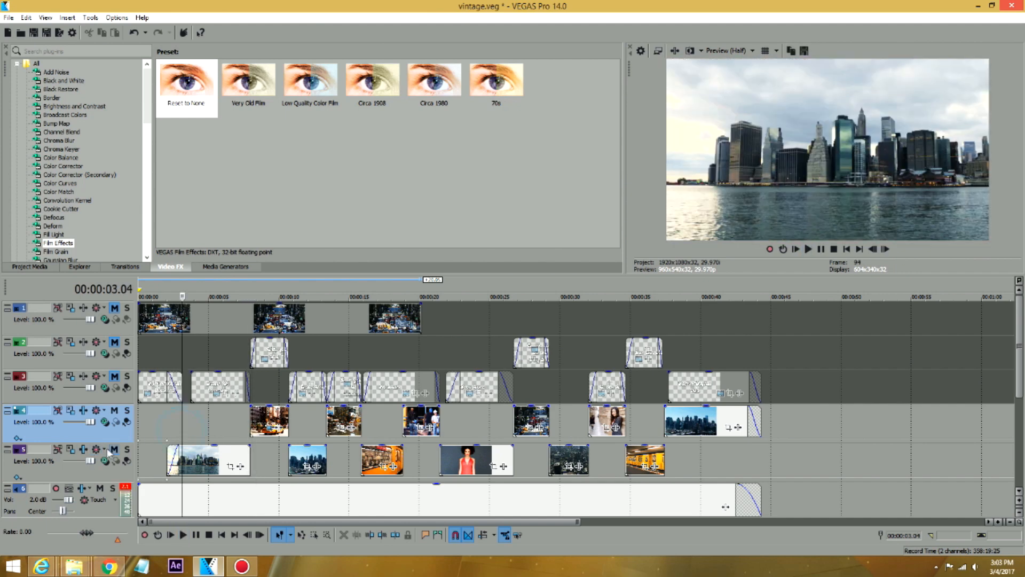
pyautogui.click(84, 449)
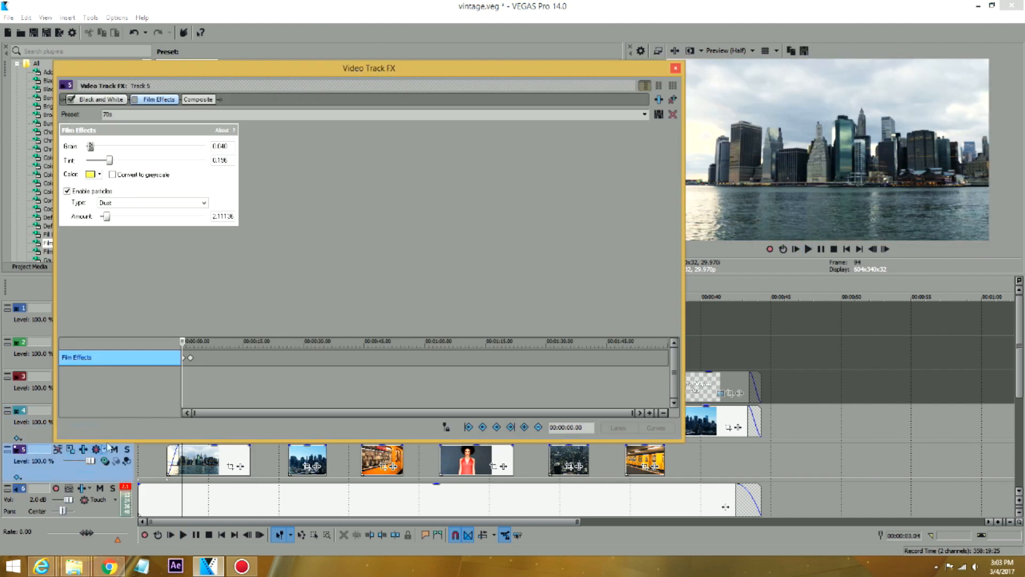
pyautogui.click(135, 99)
pyautogui.click(676, 68)
pyautogui.press('space')
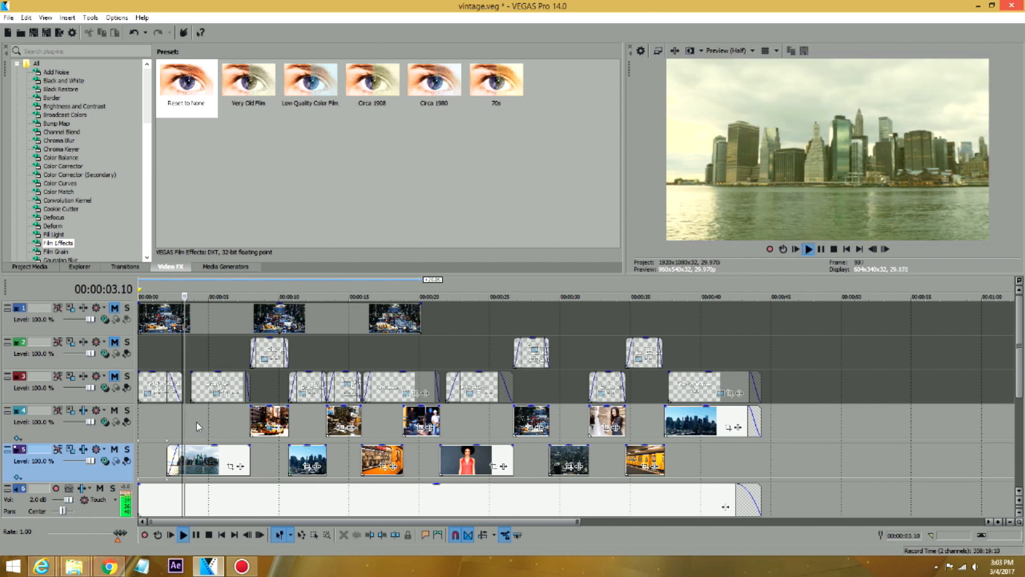
pyautogui.press('Return')
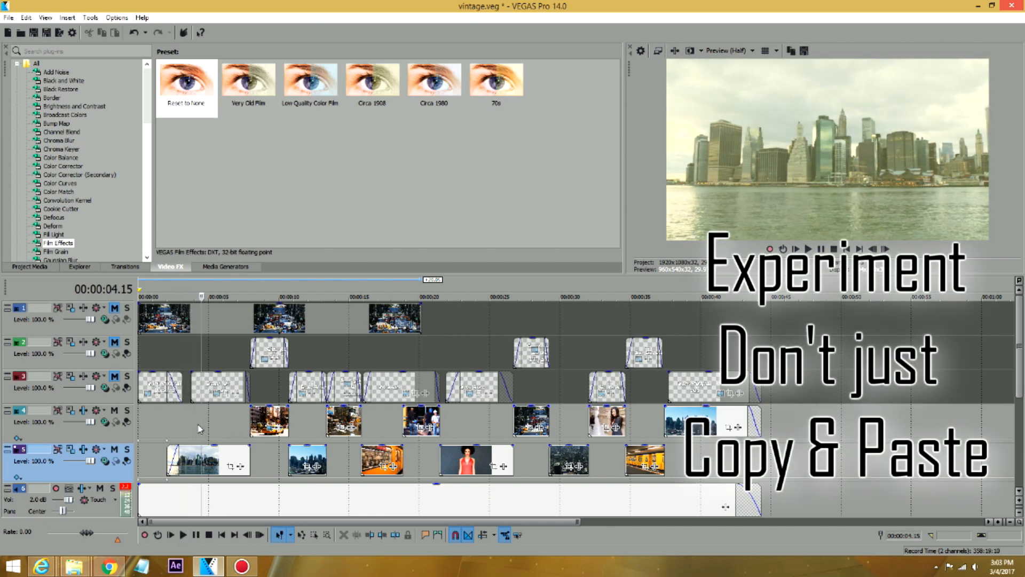
pyautogui.press('space')
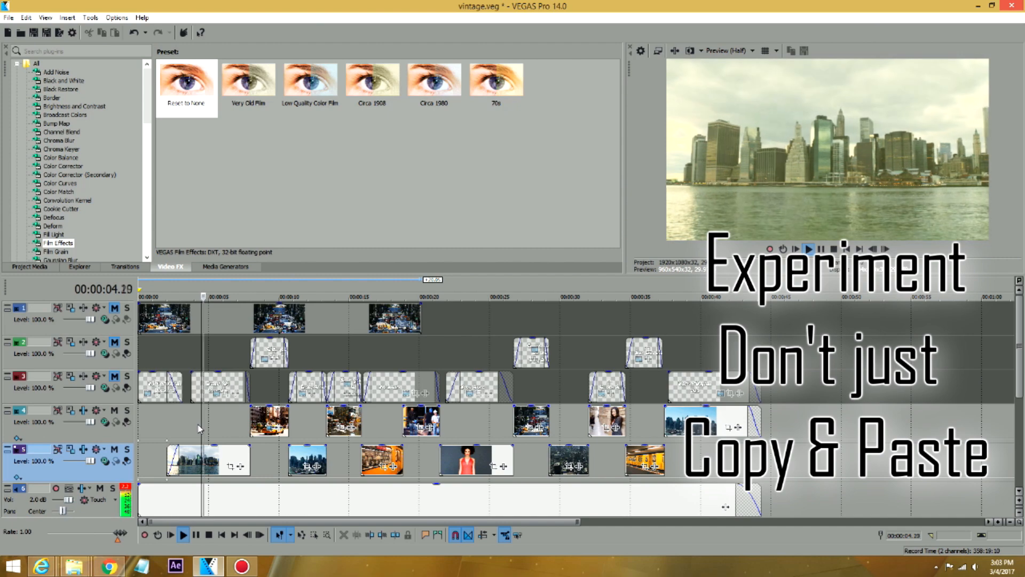
pyautogui.press('space')
# Enable Film Effects in track 4's effect chain and play the skyline and taxi clips to check the look
pyautogui.click(83, 410)
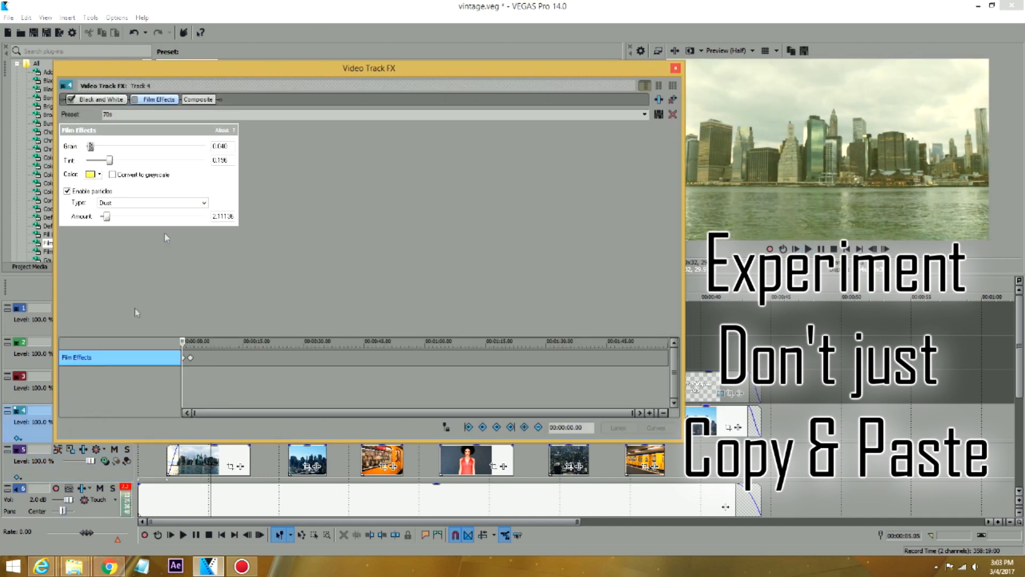
pyautogui.click(135, 99)
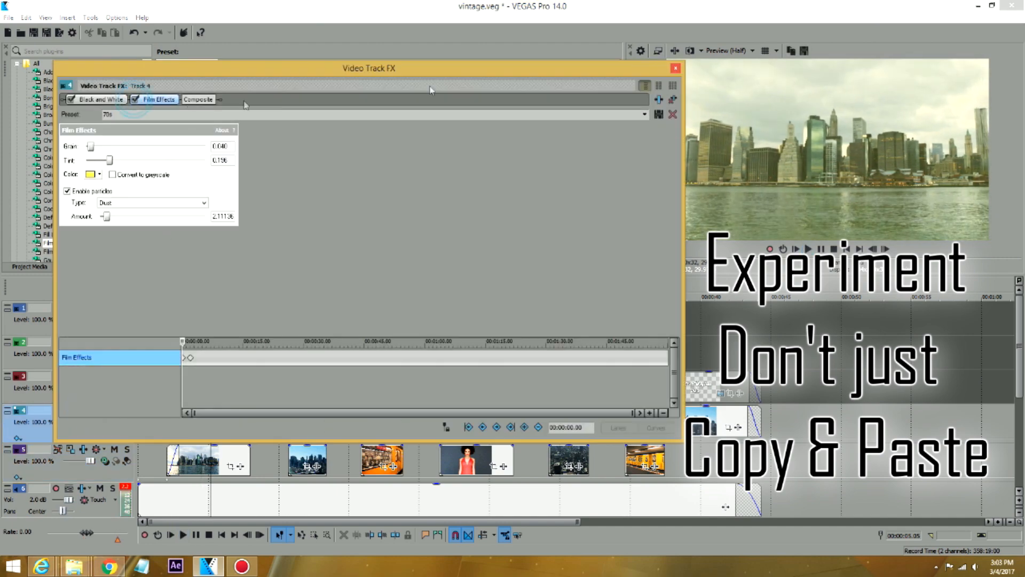
pyautogui.click(675, 68)
pyautogui.press('space')
pyautogui.press('Return')
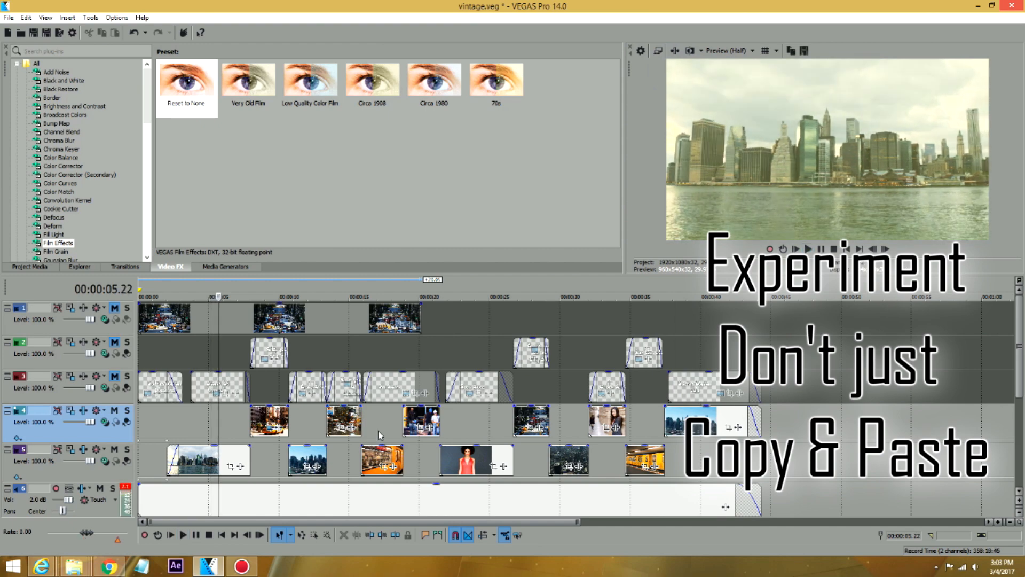
pyautogui.press('space')
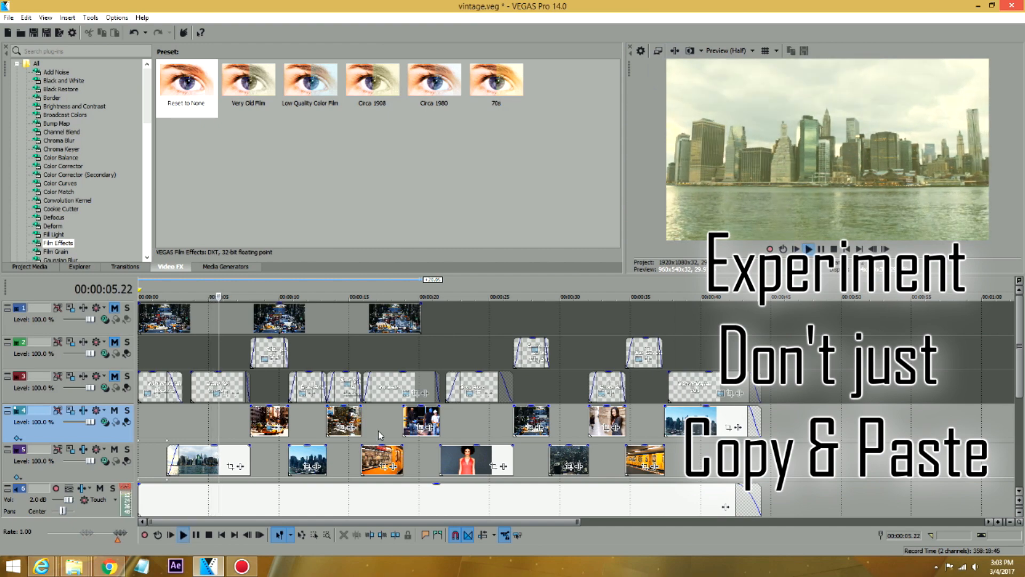
pyautogui.press('Return')
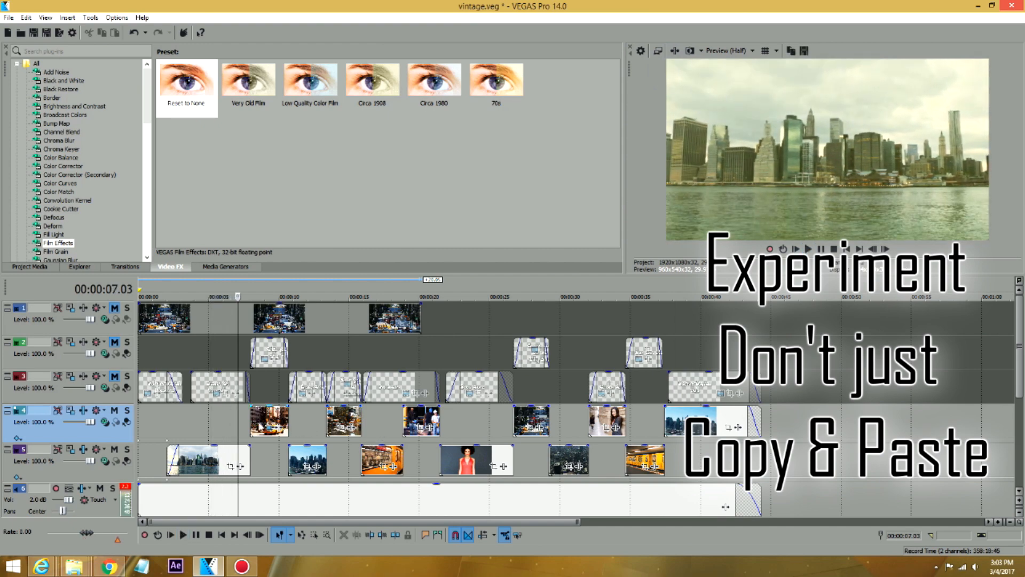
pyautogui.click(255, 426)
pyautogui.press('space')
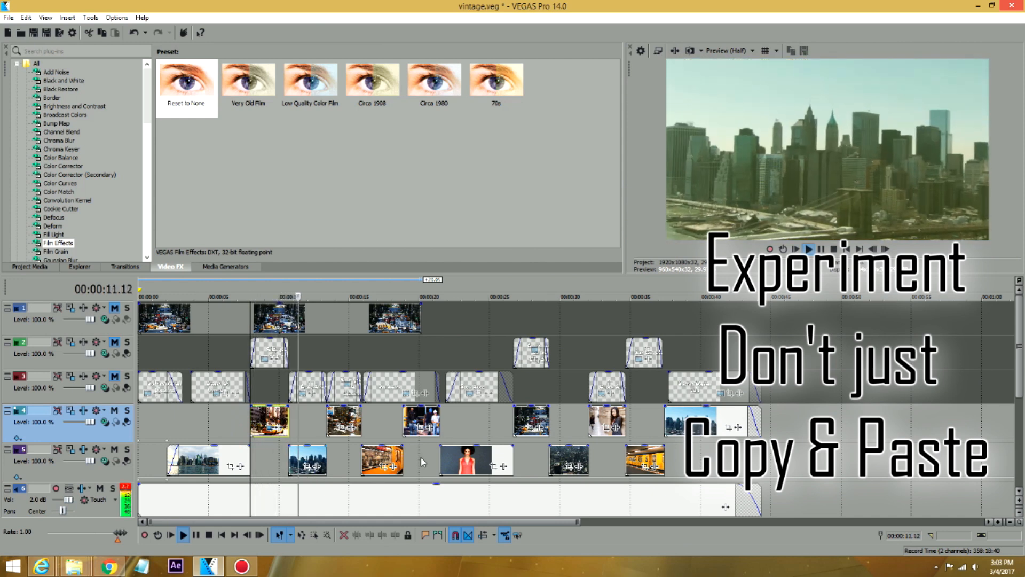
pyautogui.press('Return')
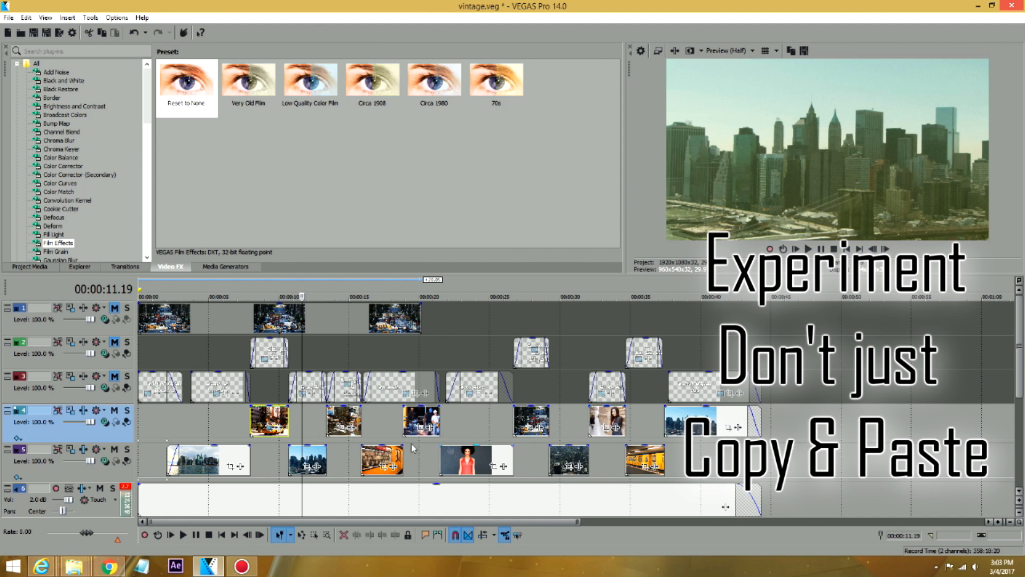
# Unmute tracks 3 and 2, and preview the titled vintage clips at several points along the timeline
pyautogui.click(114, 376)
pyautogui.click(114, 342)
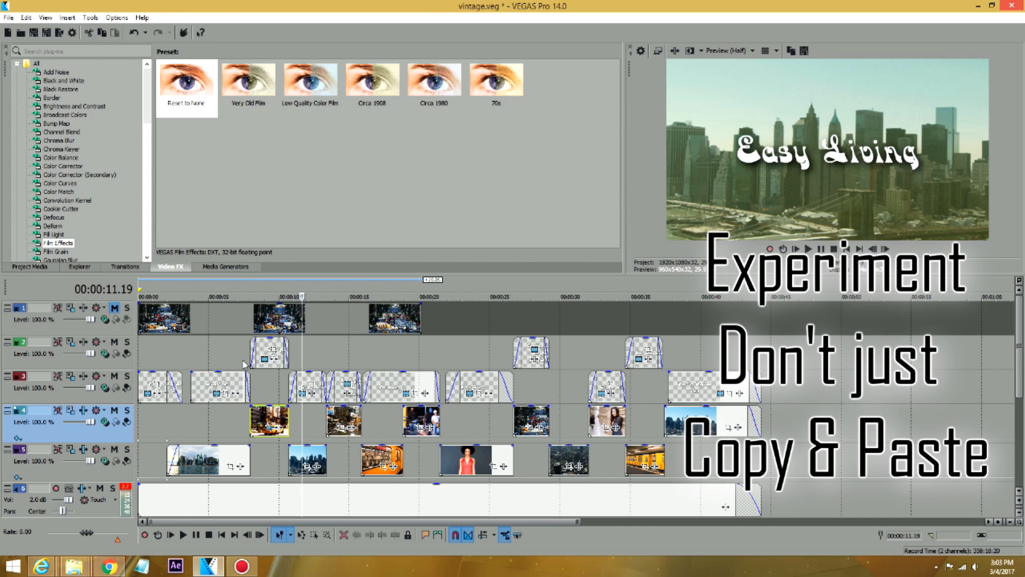
pyautogui.click(183, 356)
pyautogui.press('space')
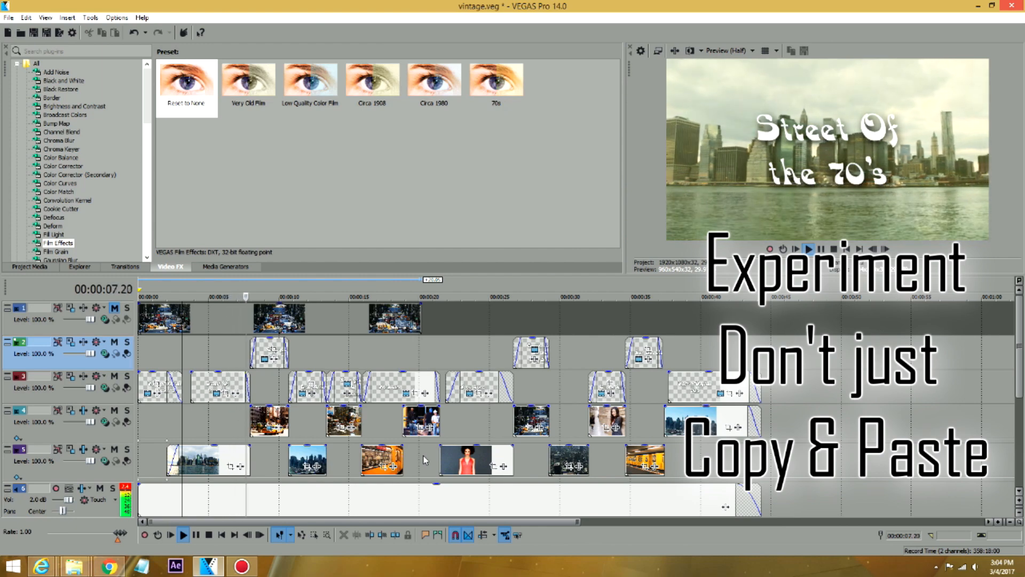
pyautogui.click(425, 366)
pyautogui.press('space')
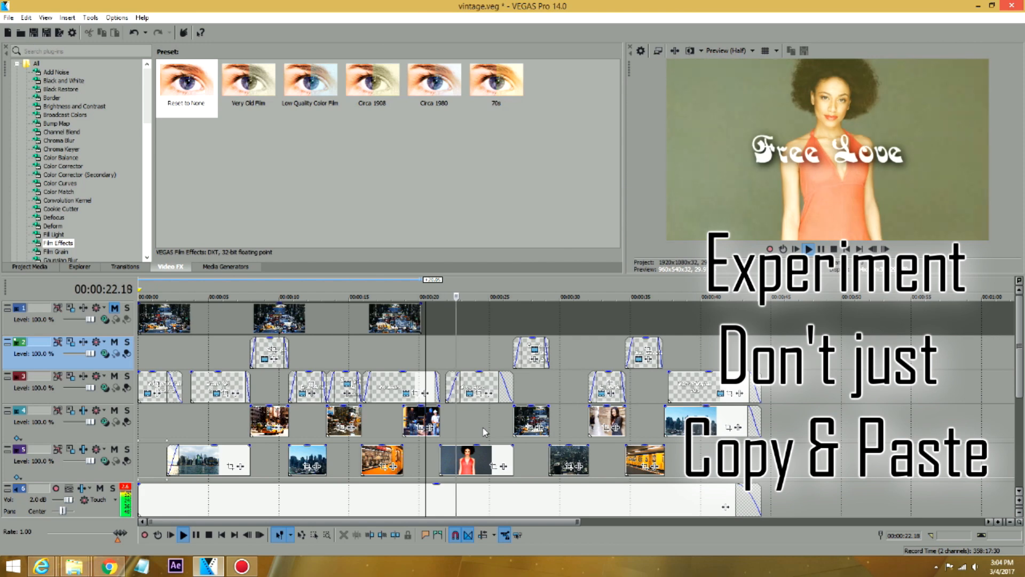
pyautogui.press('space')
pyautogui.click(577, 414)
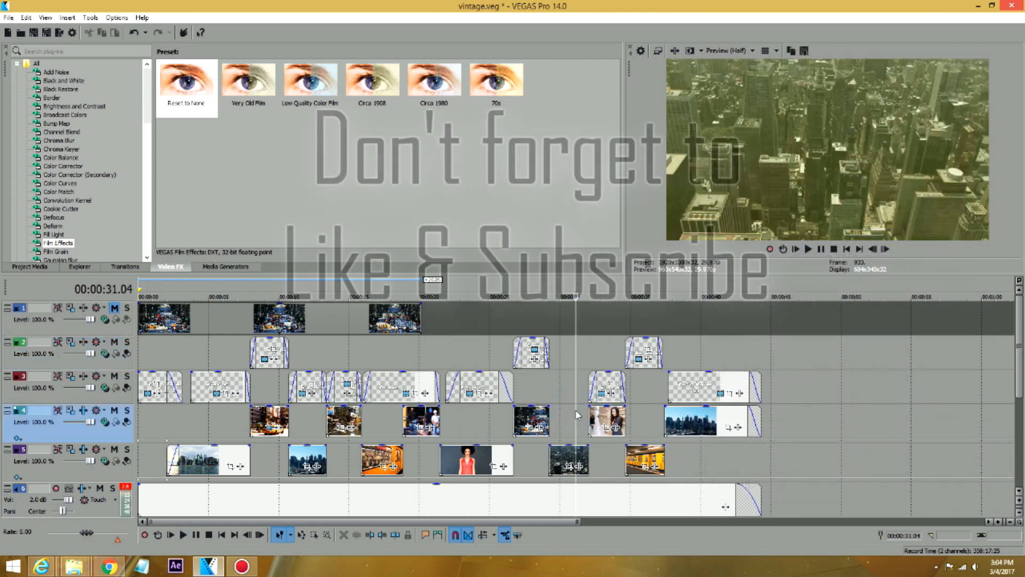